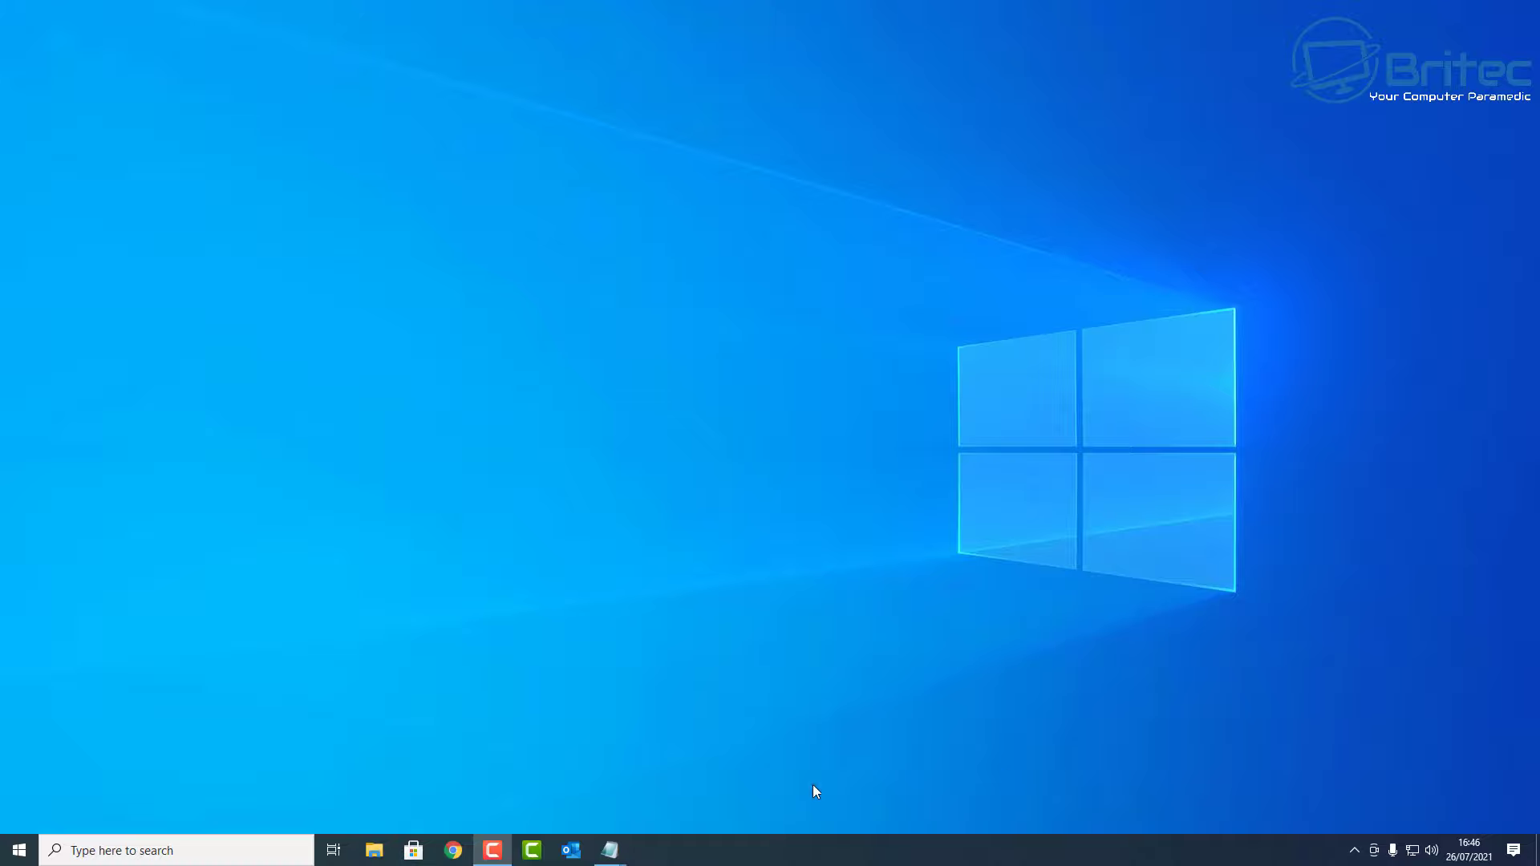
# - Search 'power' and open the Balanced plan's advanced power settings from Edit power plan
pyautogui.click(158, 857)
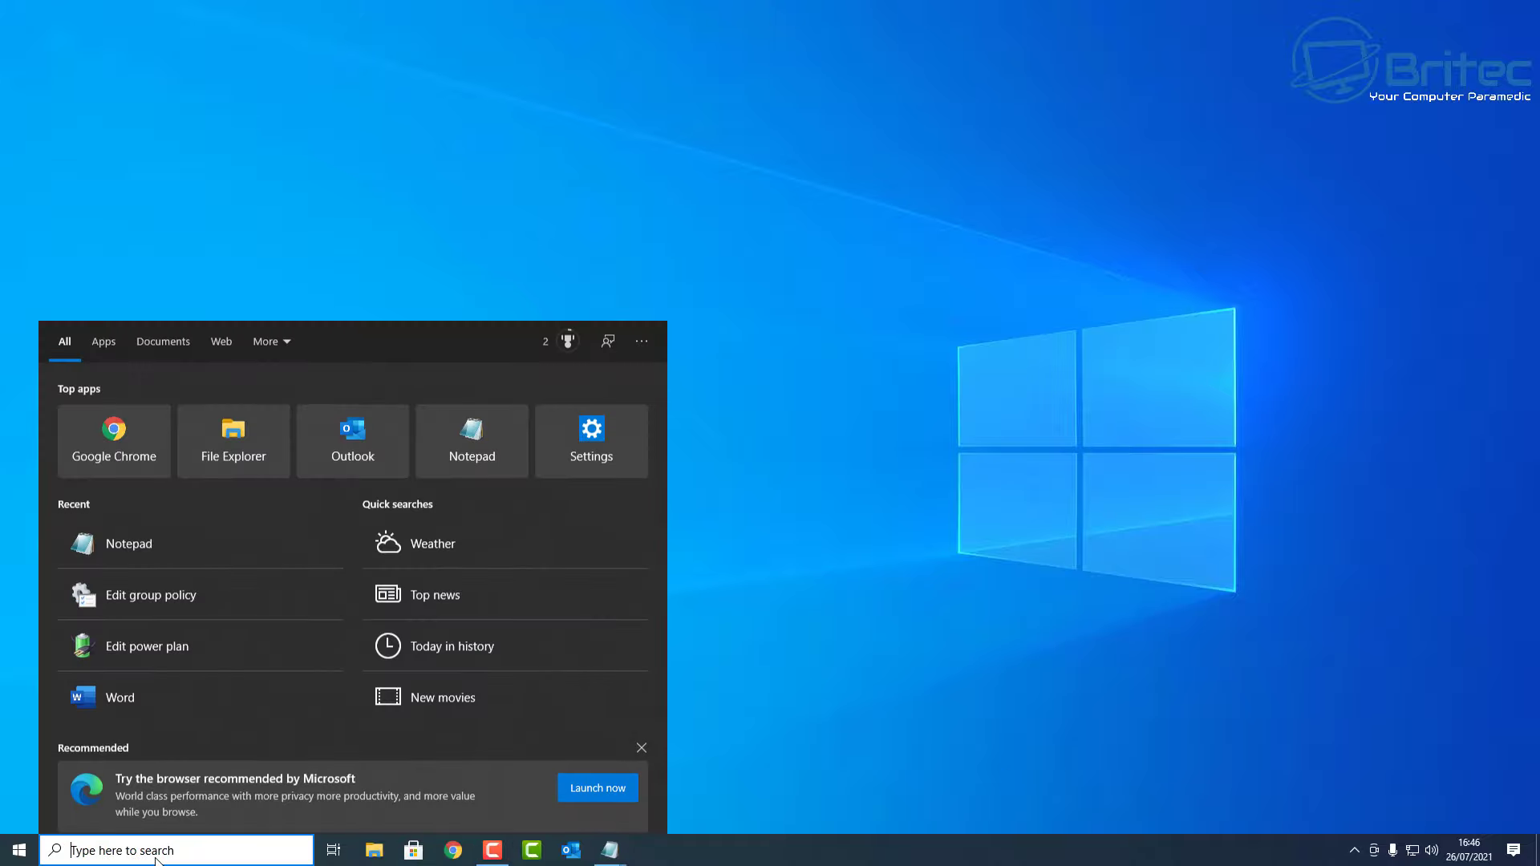
pyautogui.write('power')
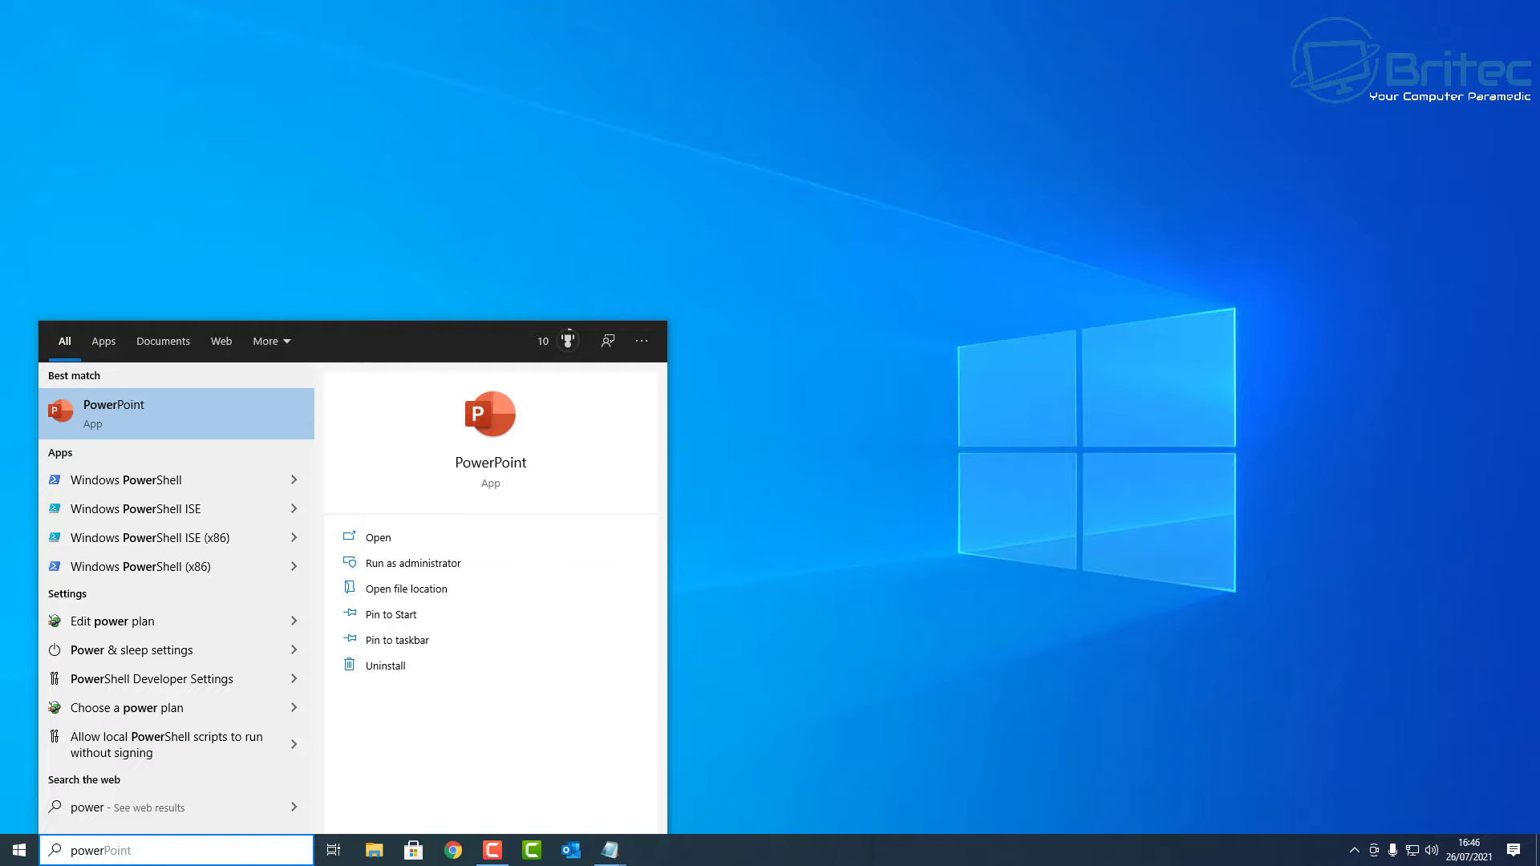
pyautogui.click(127, 623)
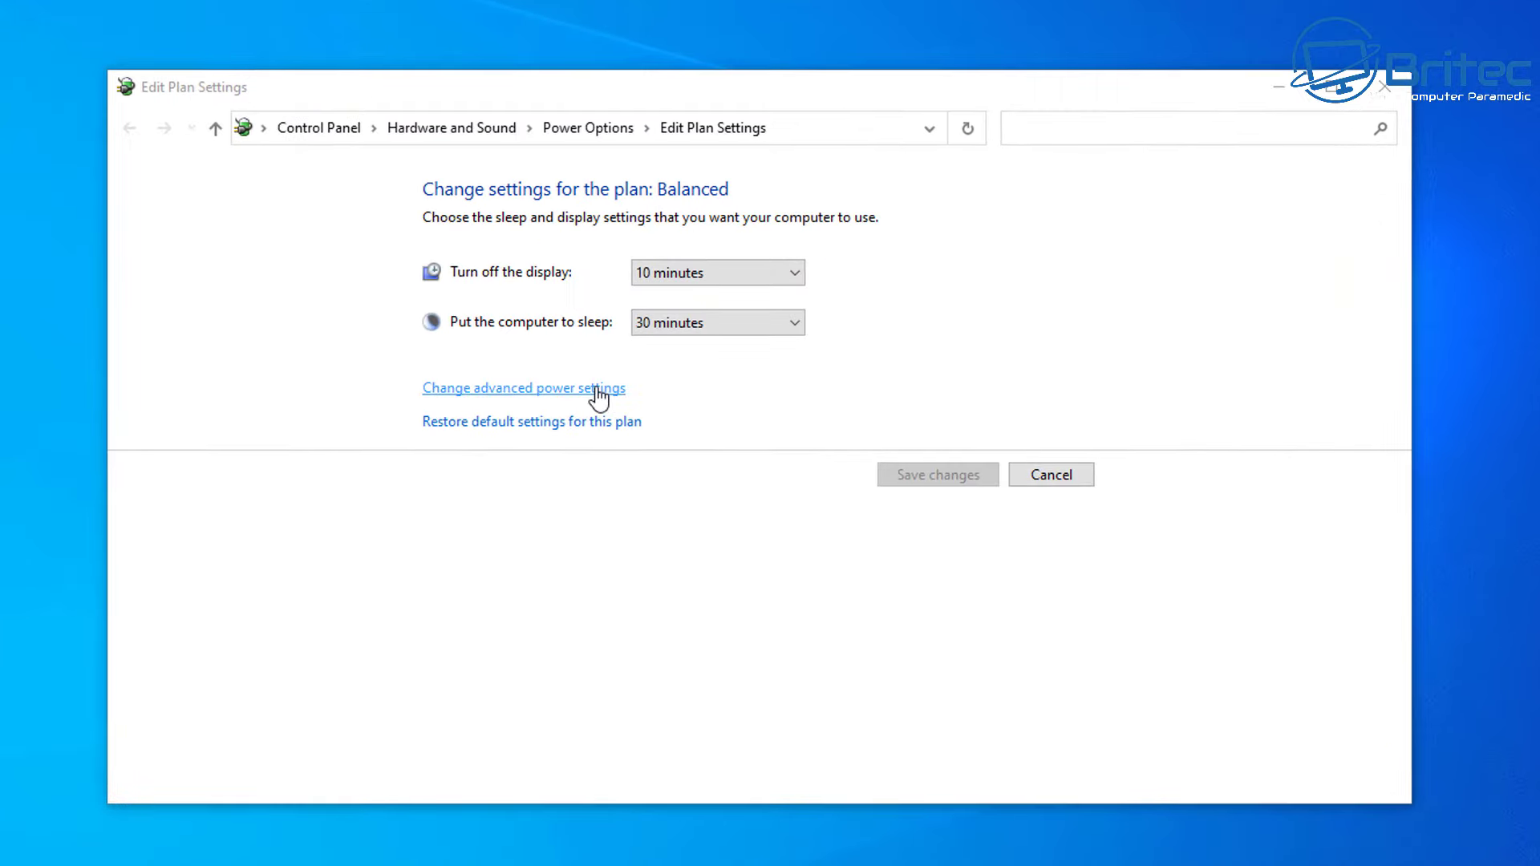
pyautogui.click(599, 389)
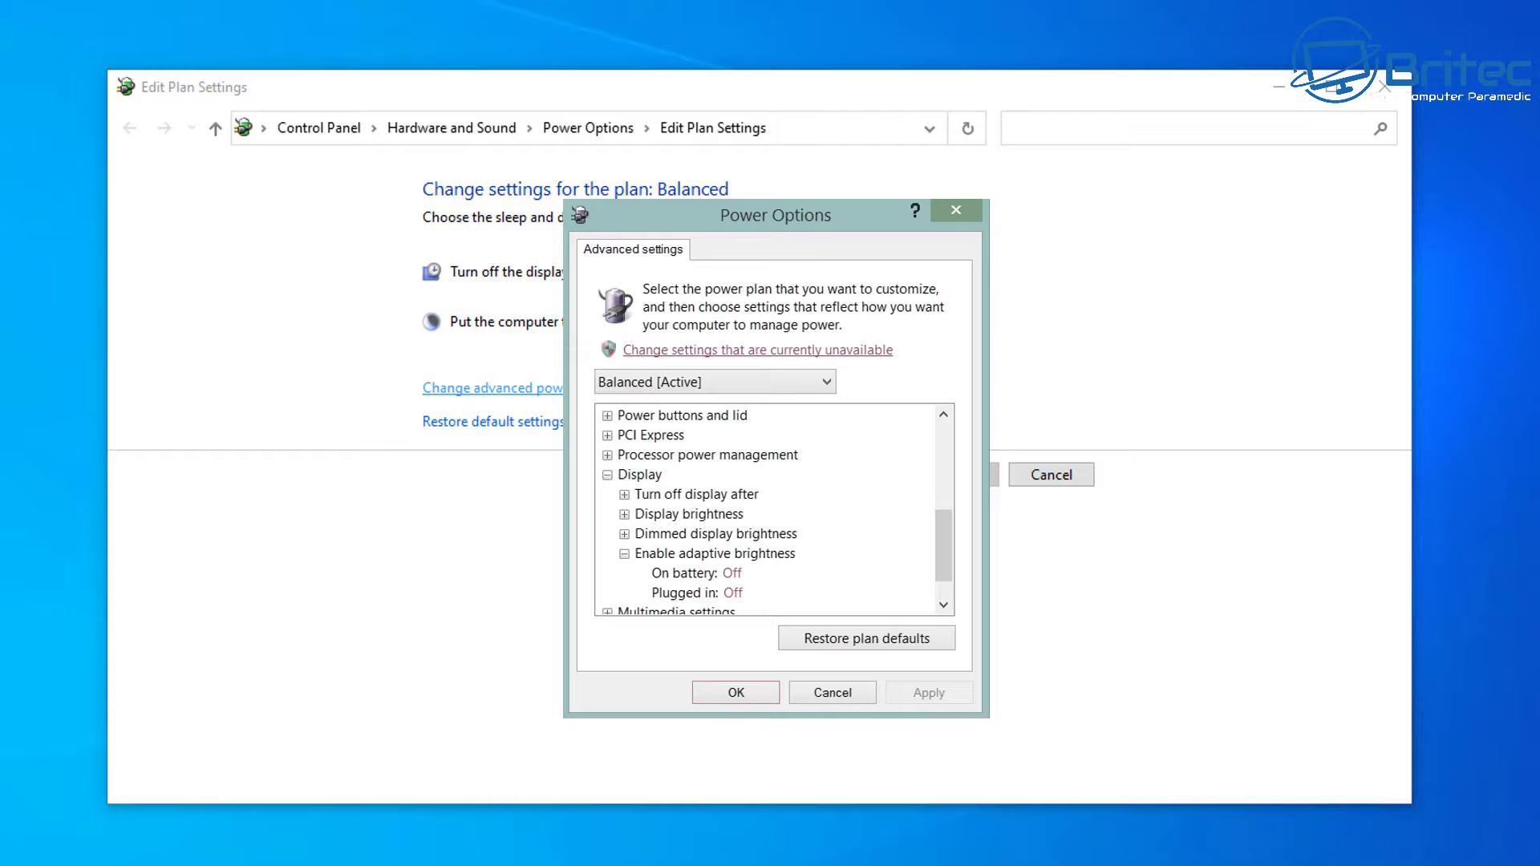
# - Close the advanced settings and Edit Plan Settings window, then open Display settings from the desktop
pyautogui.press('Return')
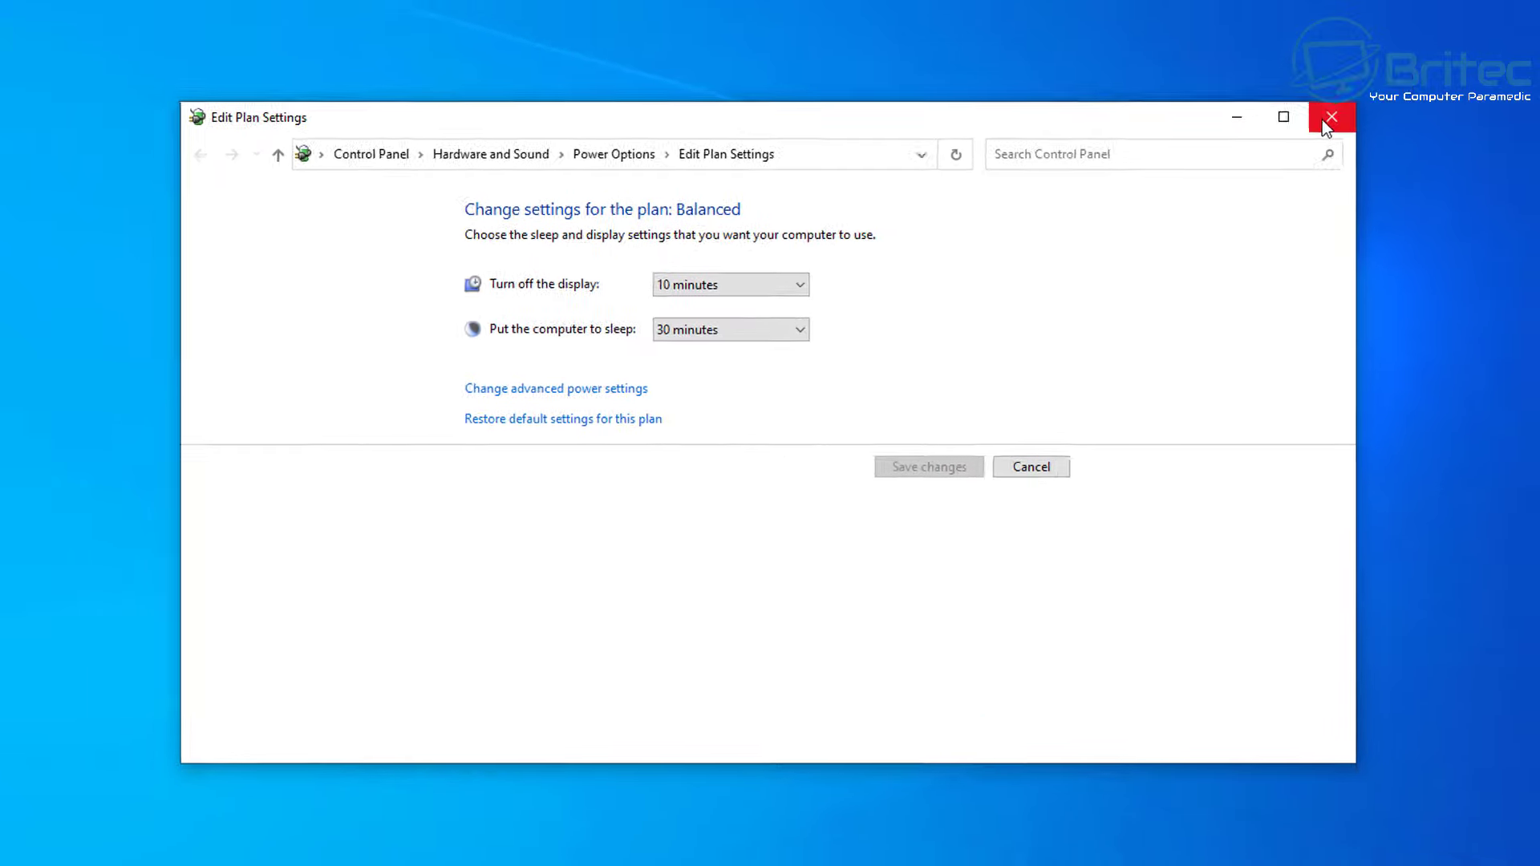
pyautogui.click(1384, 86)
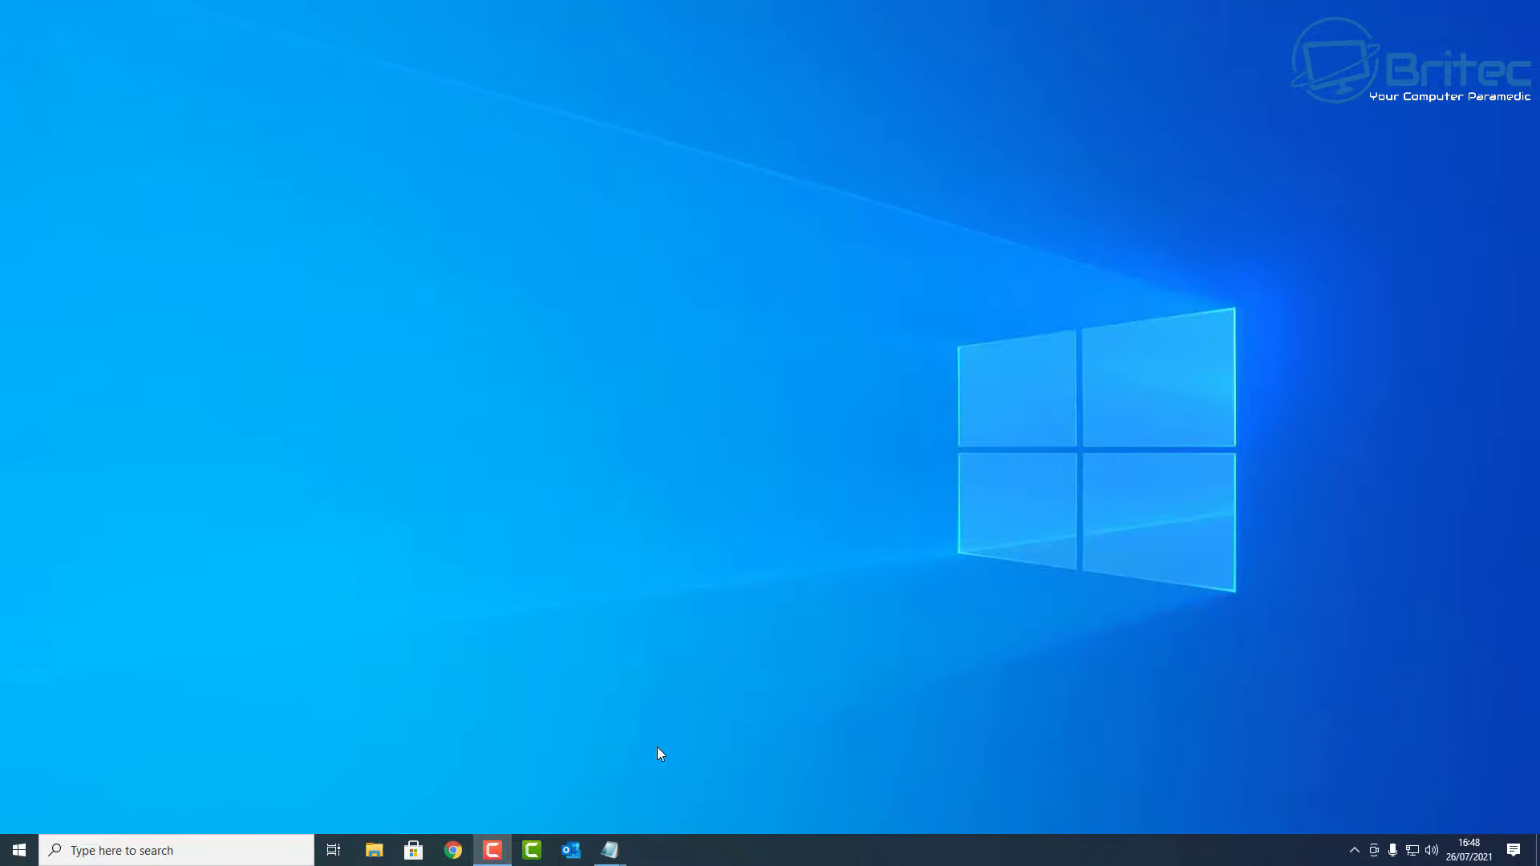
pyautogui.rightClick(758, 413)
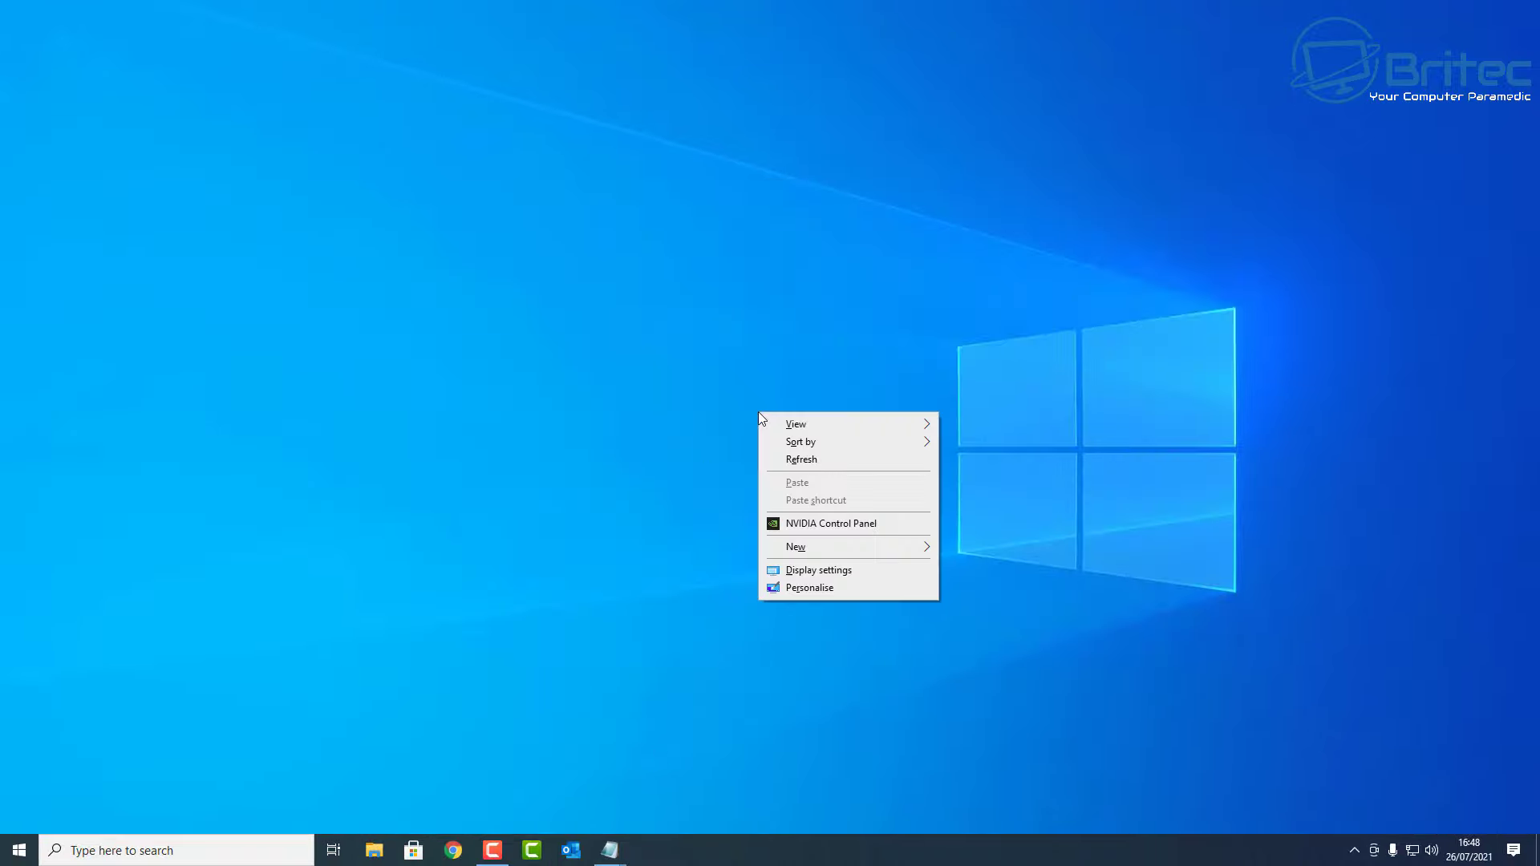
pyautogui.click(806, 570)
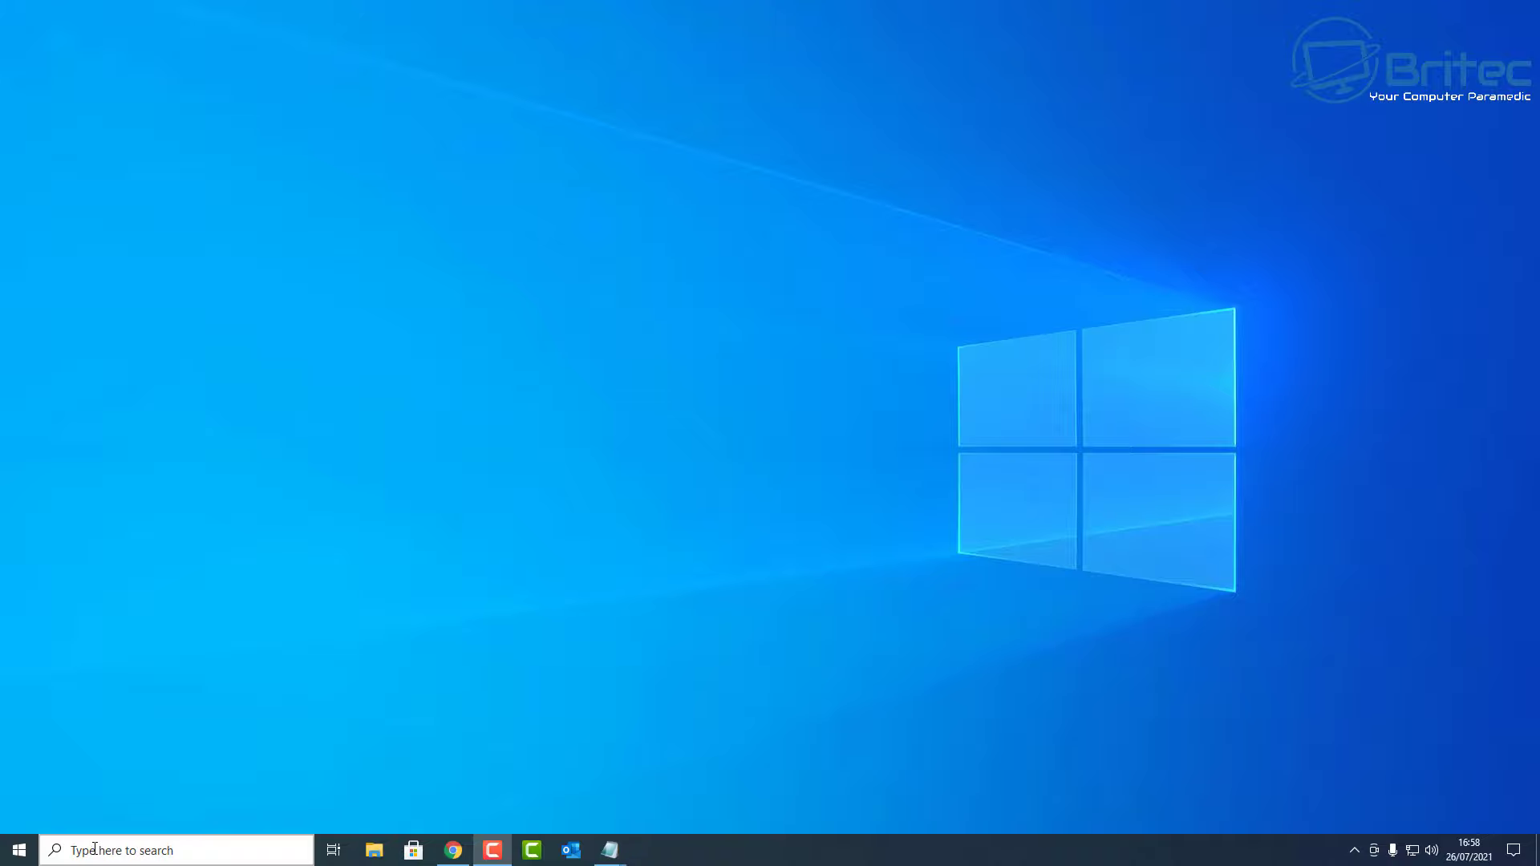
# - Launch the Local Group Policy Editor from a 'gpedit' search and centre its window
pyautogui.click(100, 850)
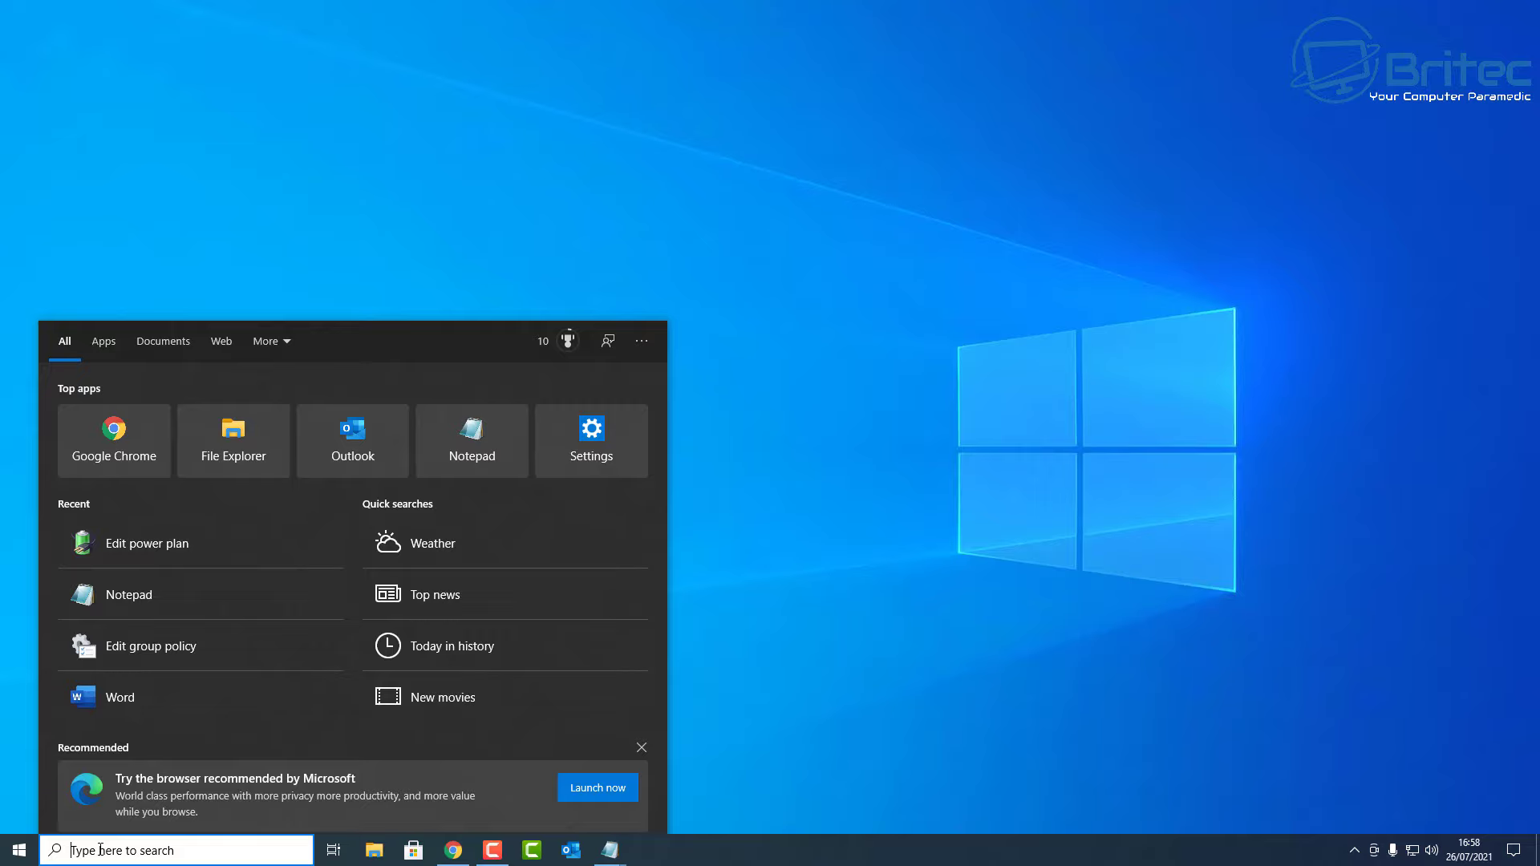
pyautogui.write('gpedit')
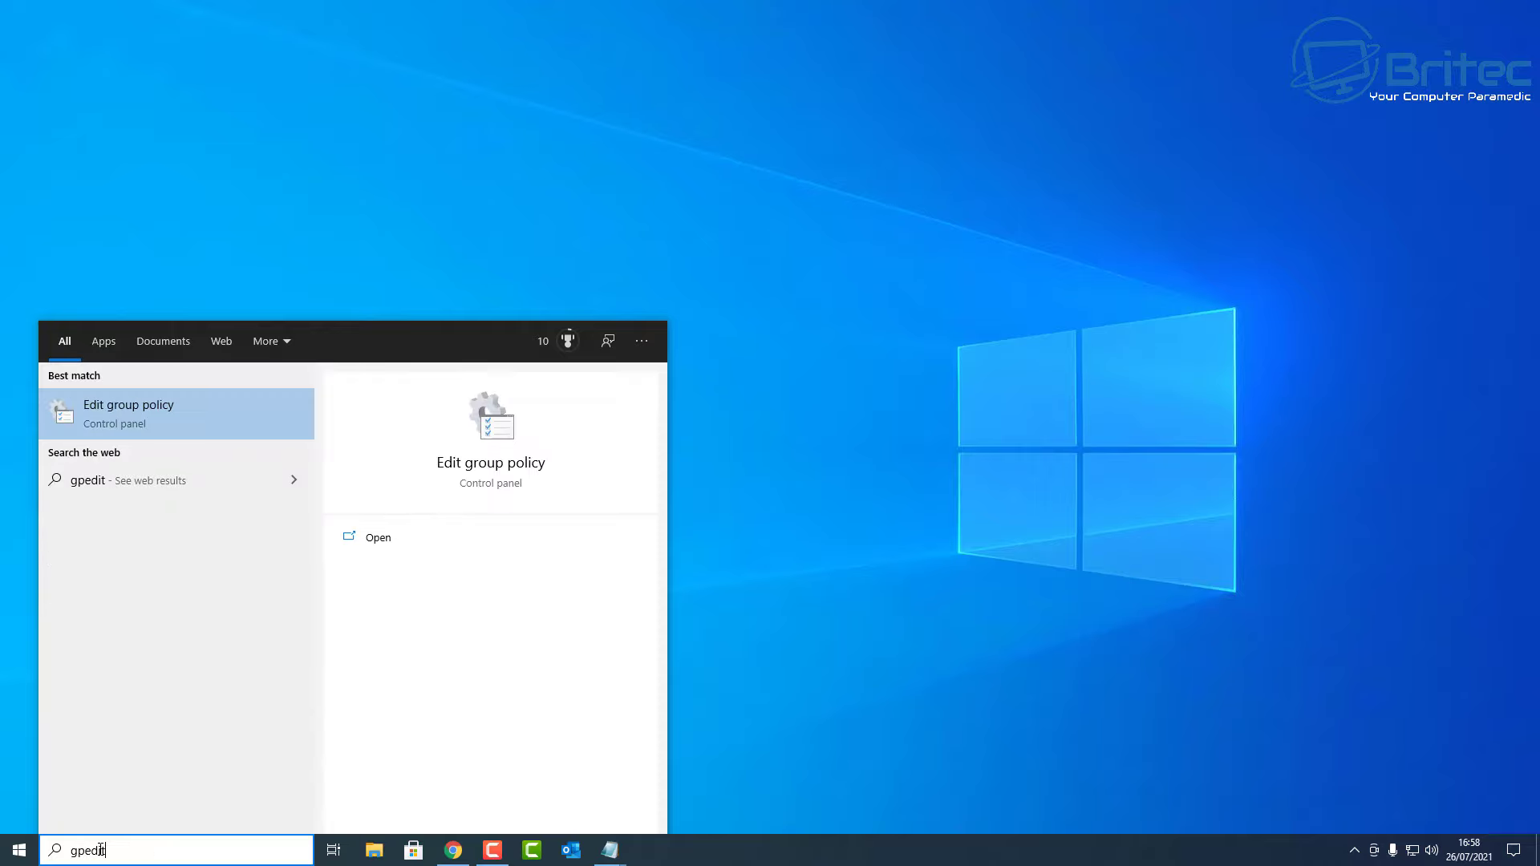
pyautogui.click(175, 408)
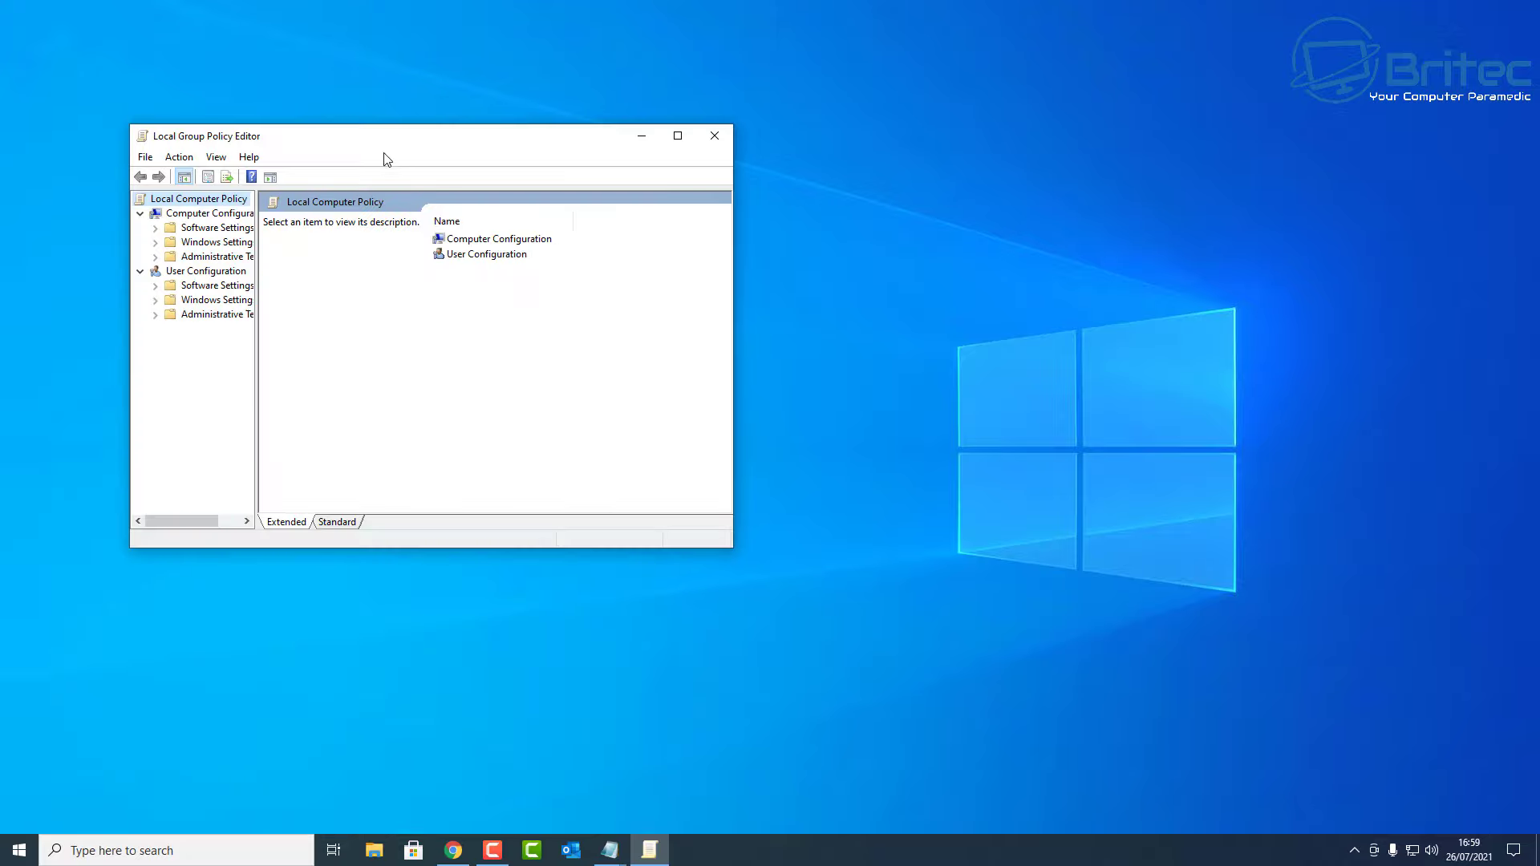
pyautogui.moveTo(434, 170); pyautogui.dragTo(687, 179)
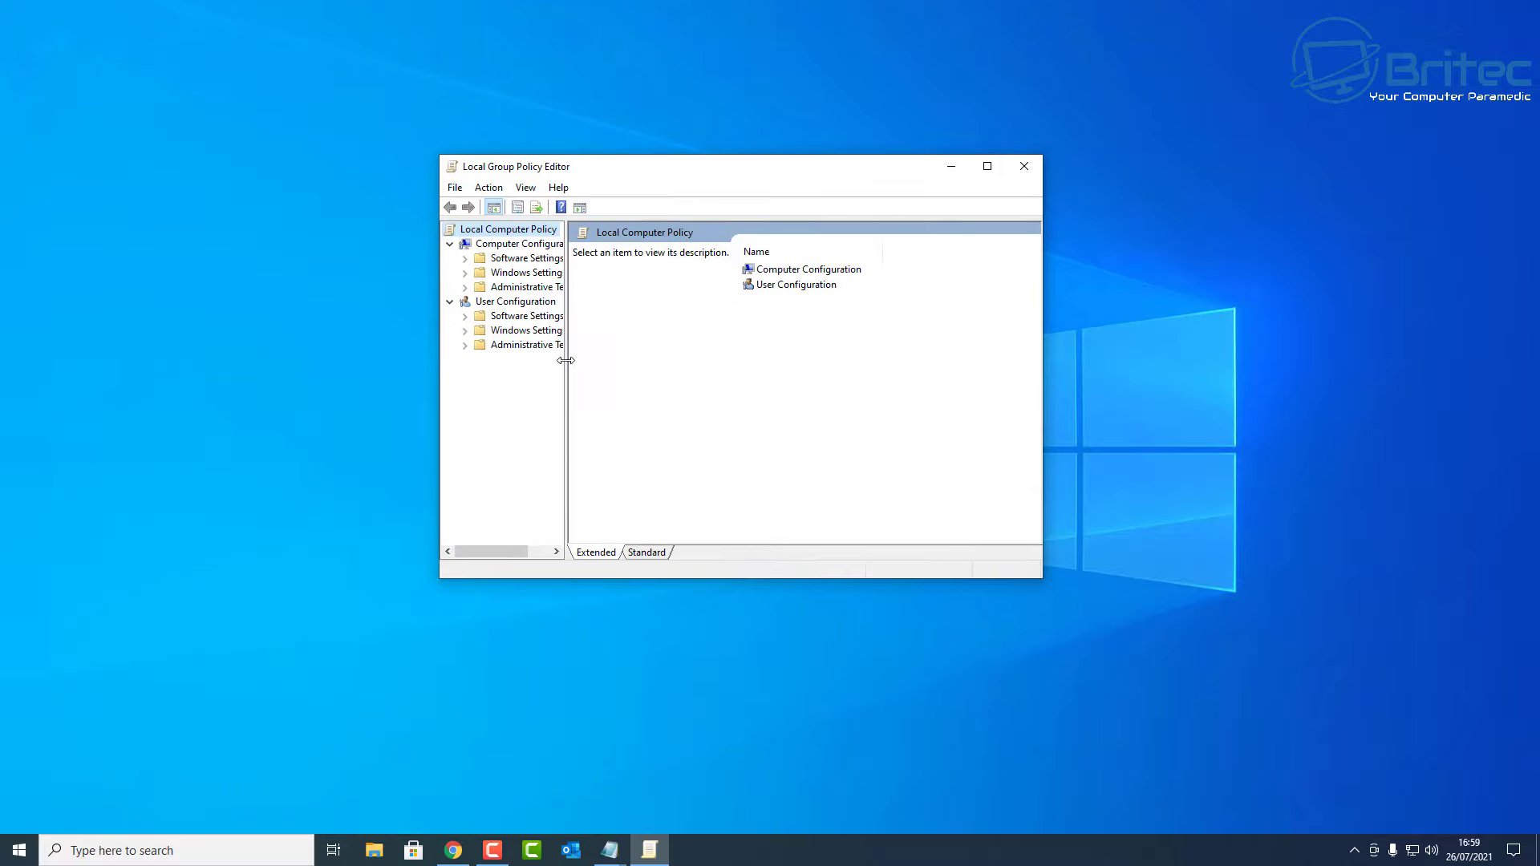
# - Navigate Computer Configuration > Administrative Templates > System > Power Management > Video and Display Settings
pyautogui.click(553, 243)
pyautogui.click(353, 219)
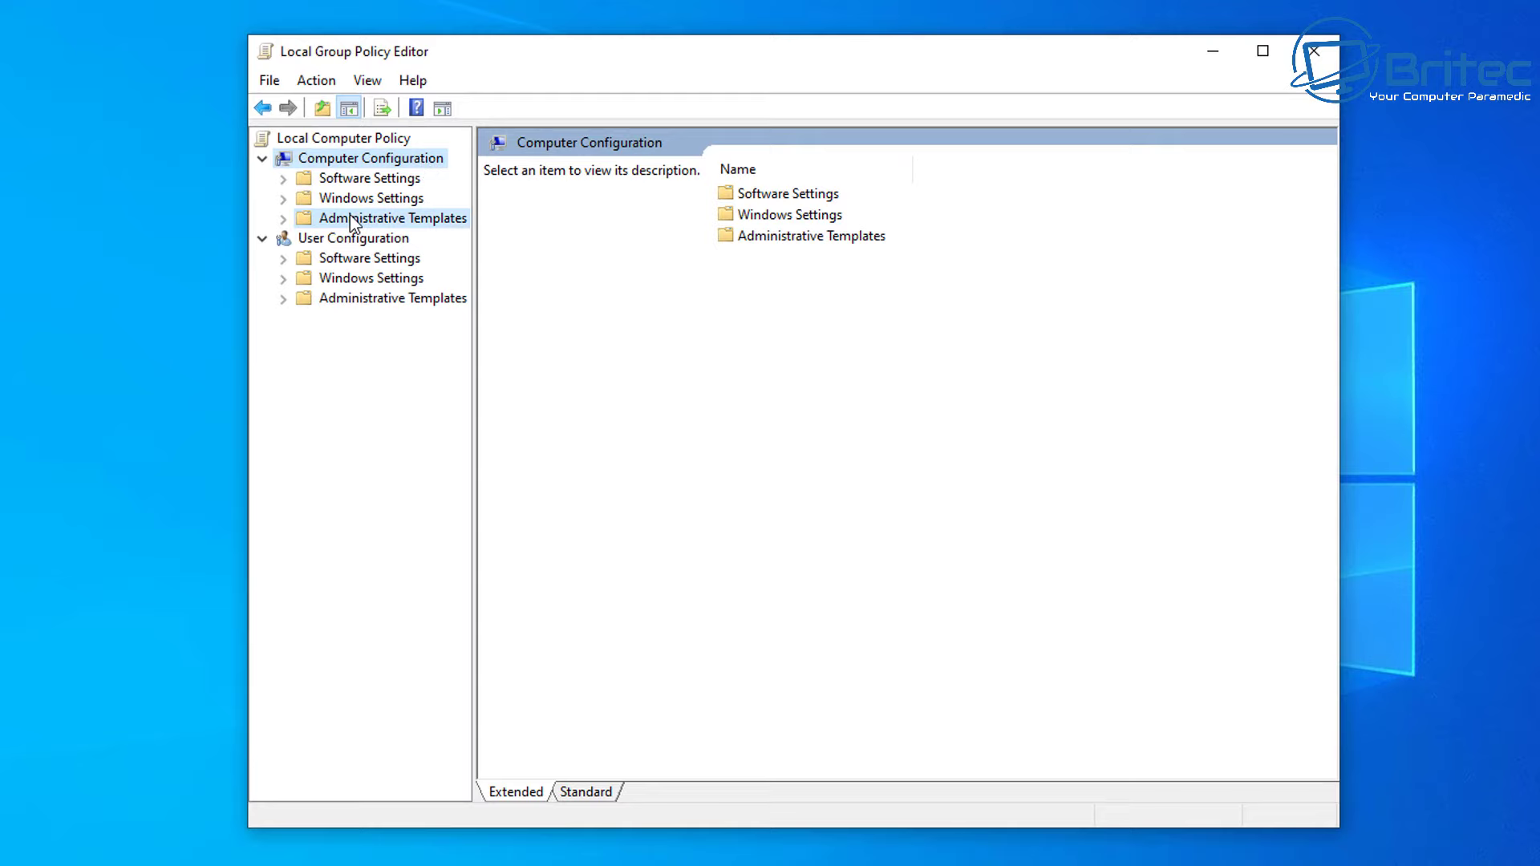
pyautogui.click(287, 221)
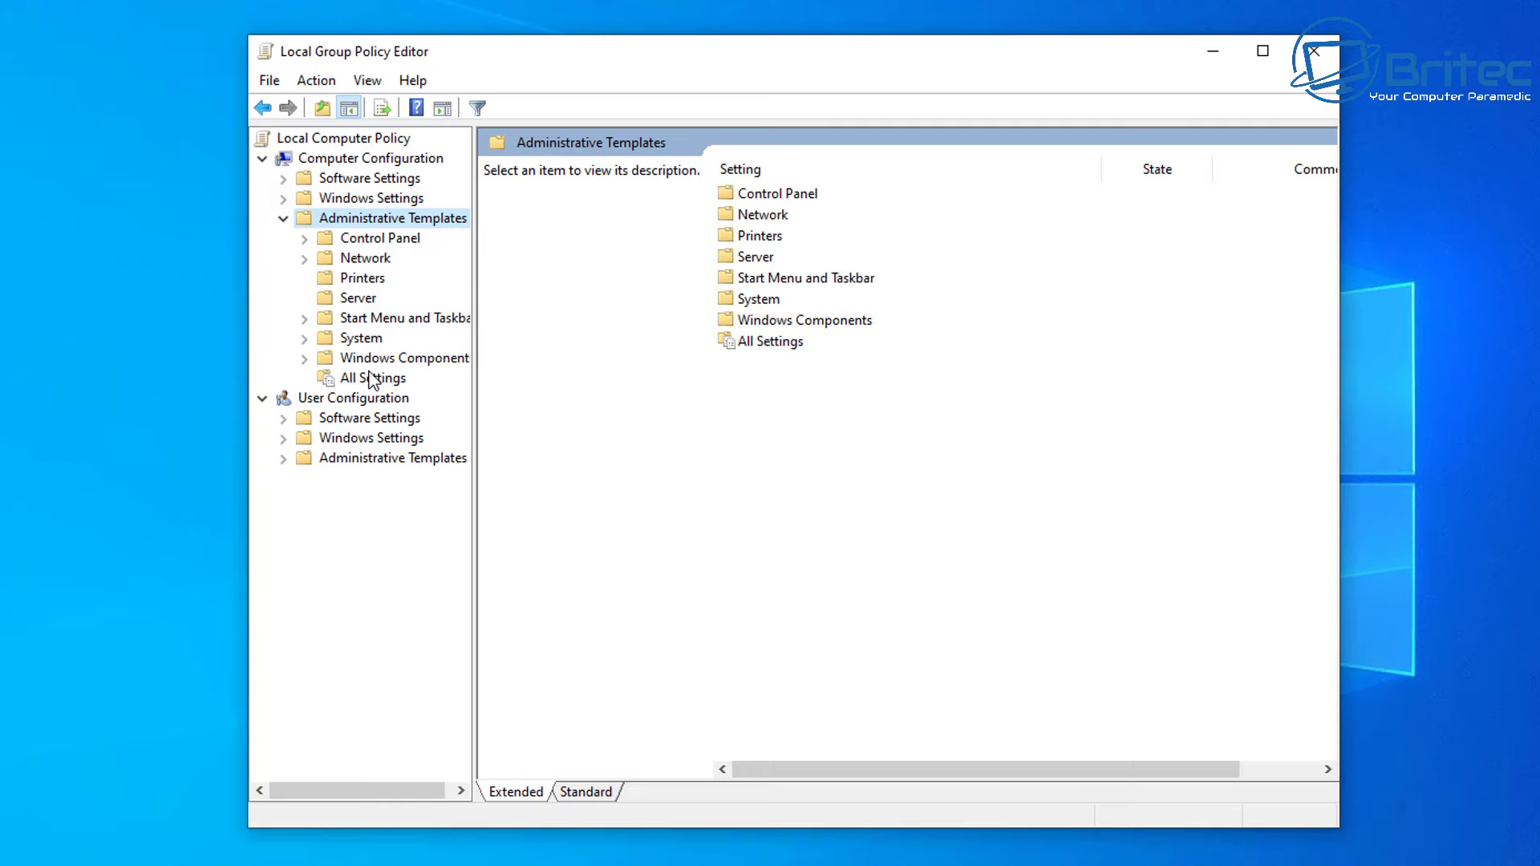
pyautogui.click(349, 341)
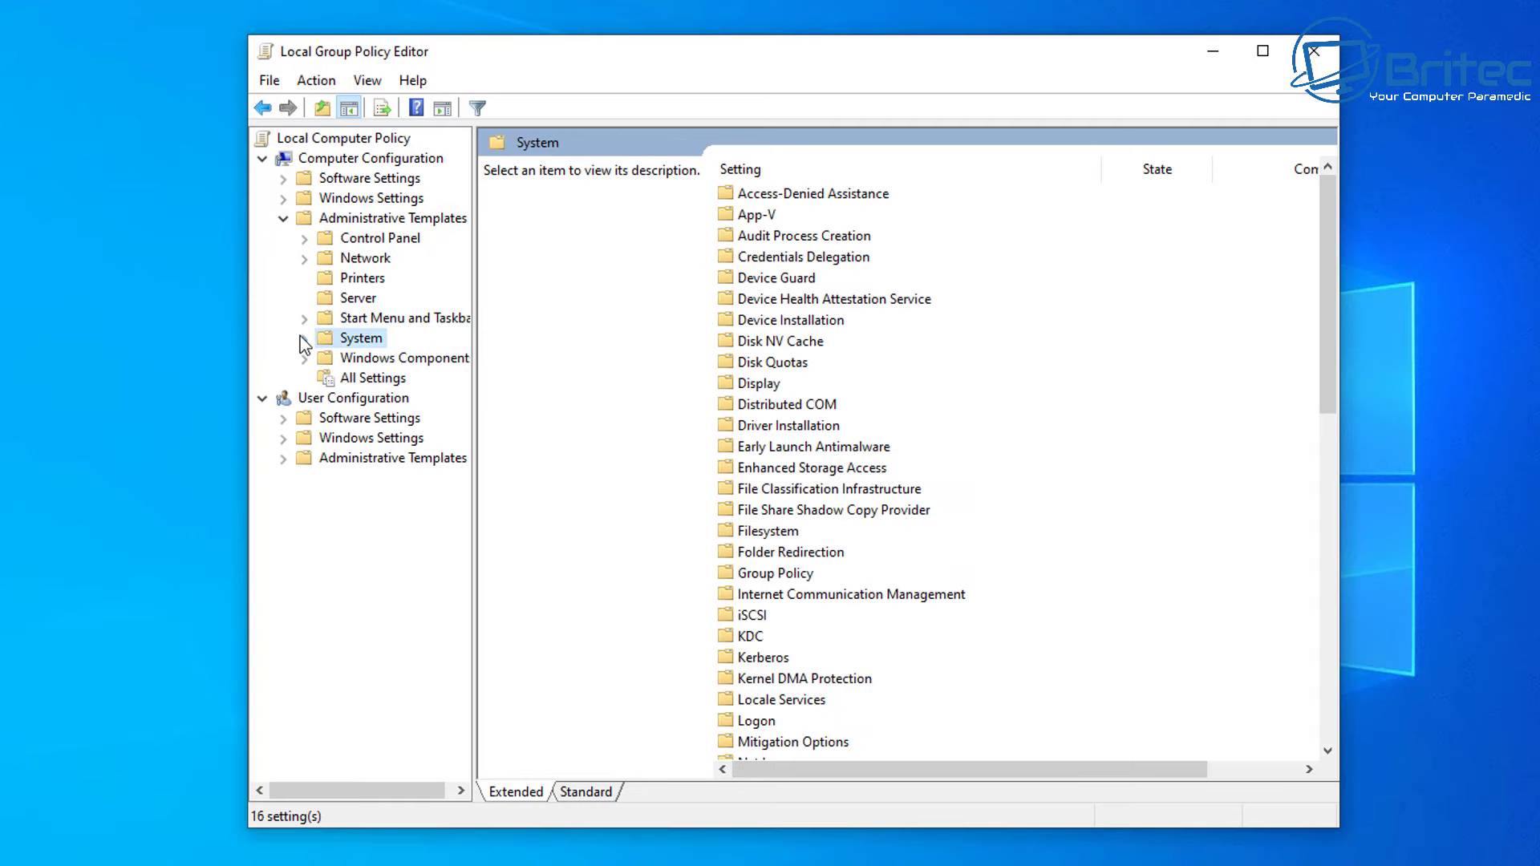
pyautogui.click(303, 337)
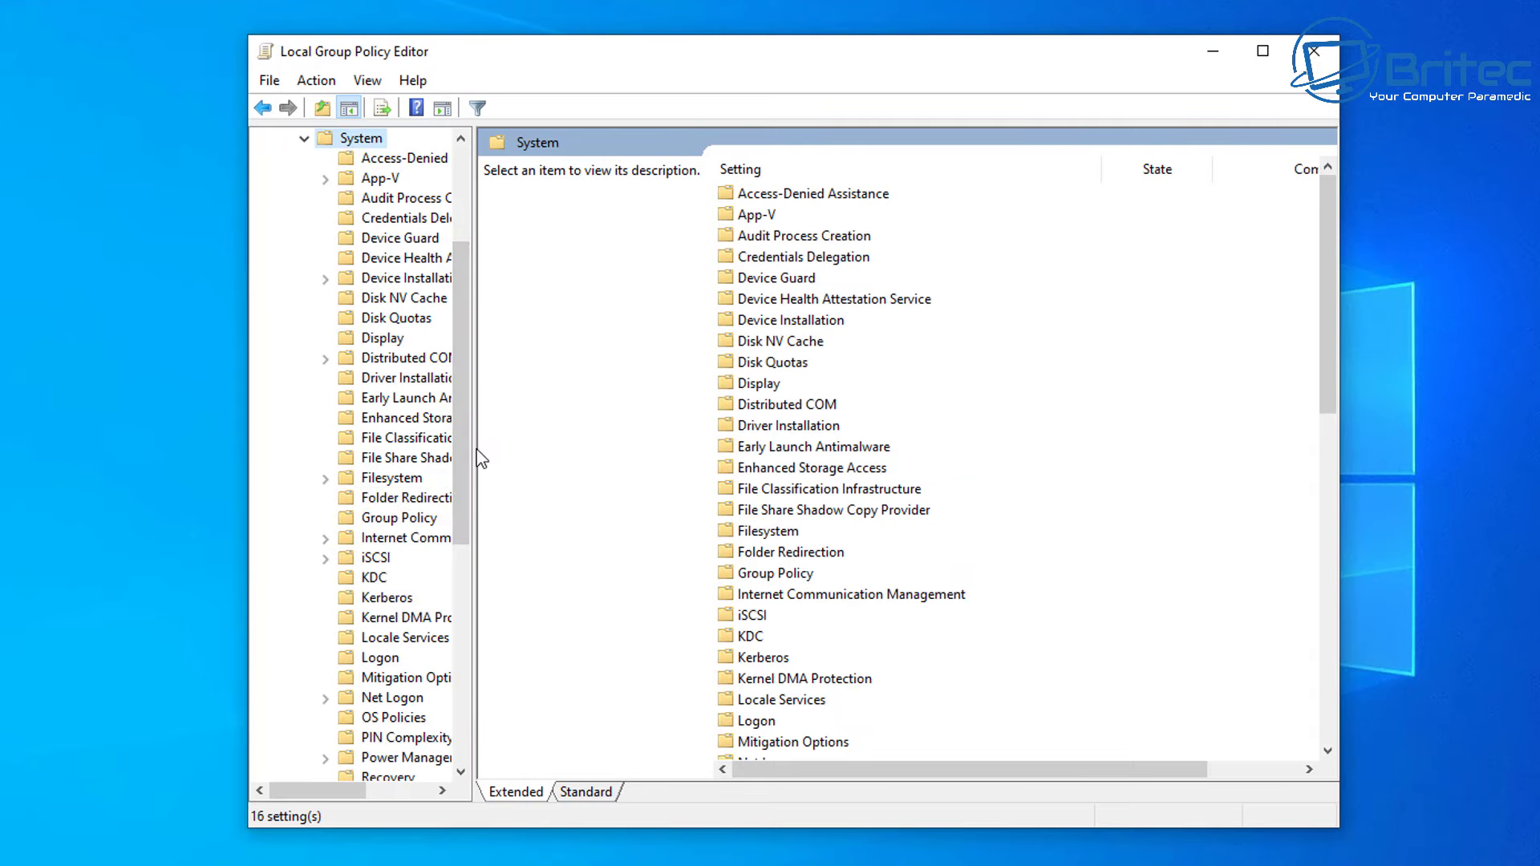
pyautogui.moveTo(478, 457); pyautogui.dragTo(651, 646)
pyautogui.click(447, 400)
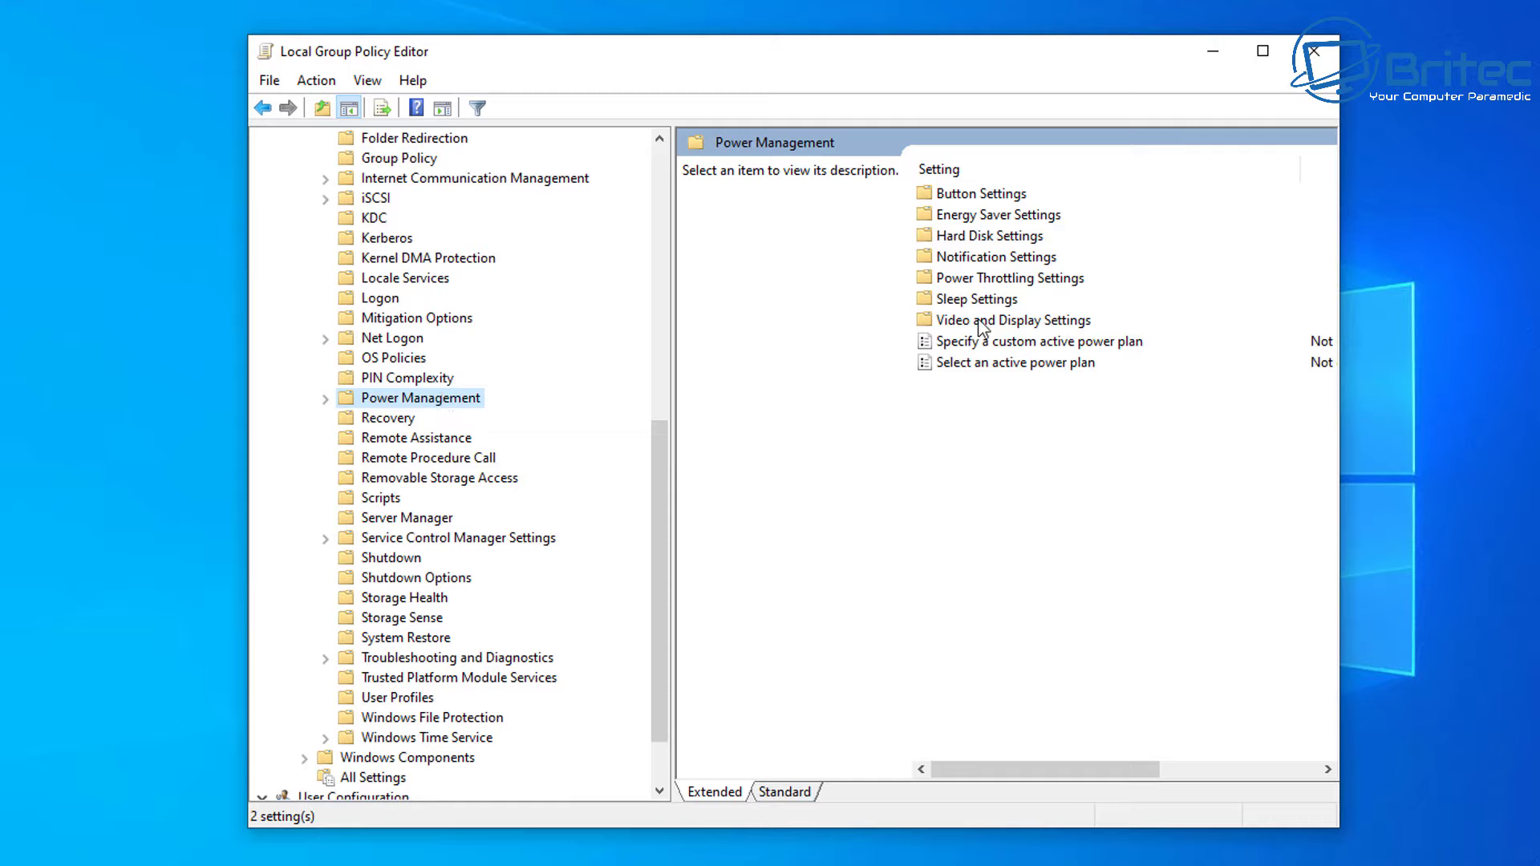
pyautogui.click(1062, 322)
pyautogui.doubleClick(1062, 324)
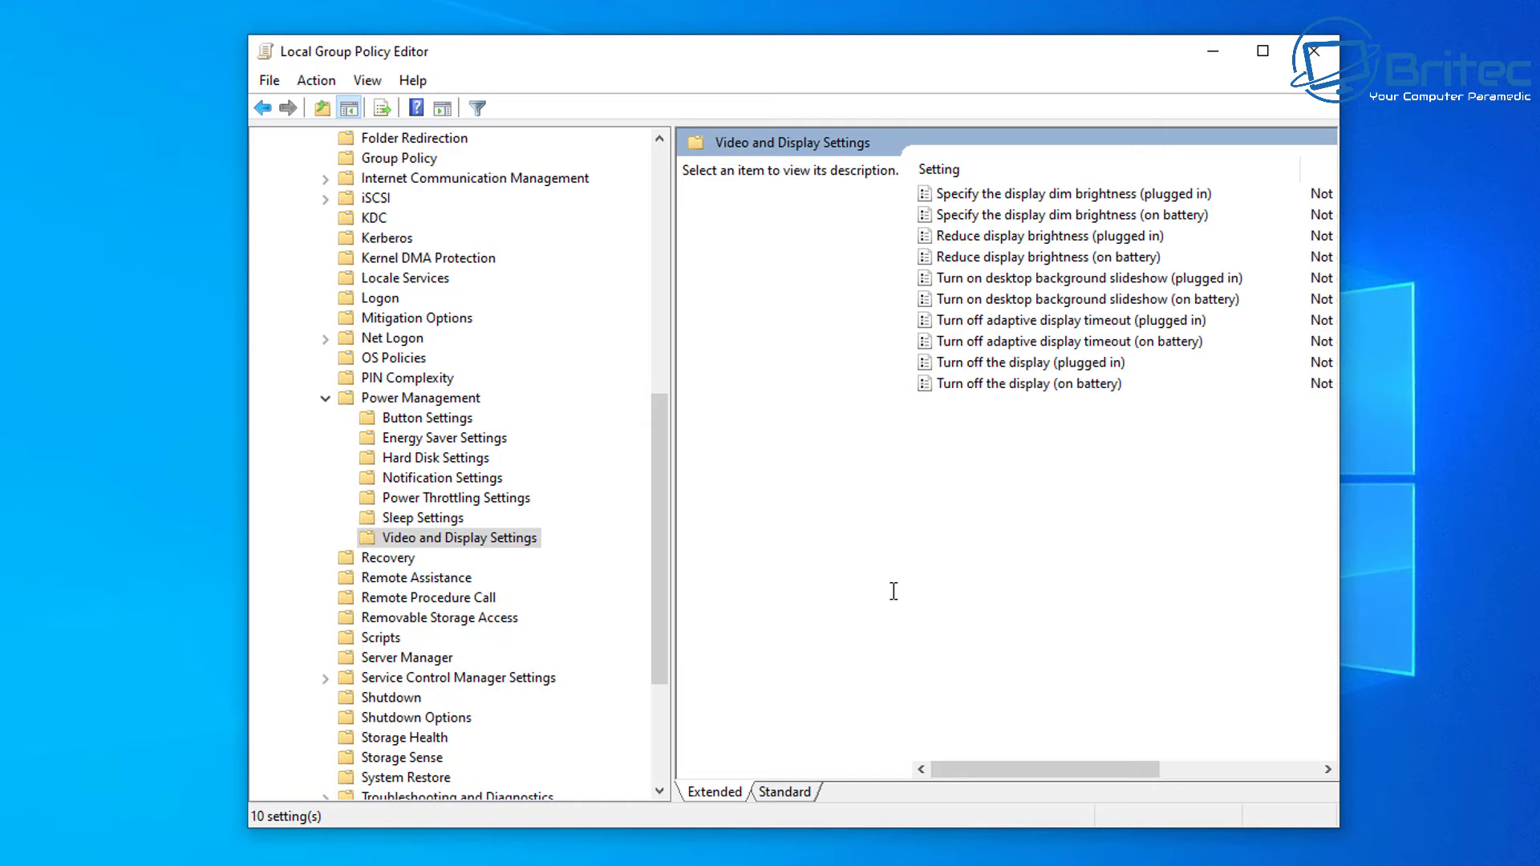
# - Review the descriptions of the plugged-in and on-battery display dim brightness policies
pyautogui.click(1048, 195)
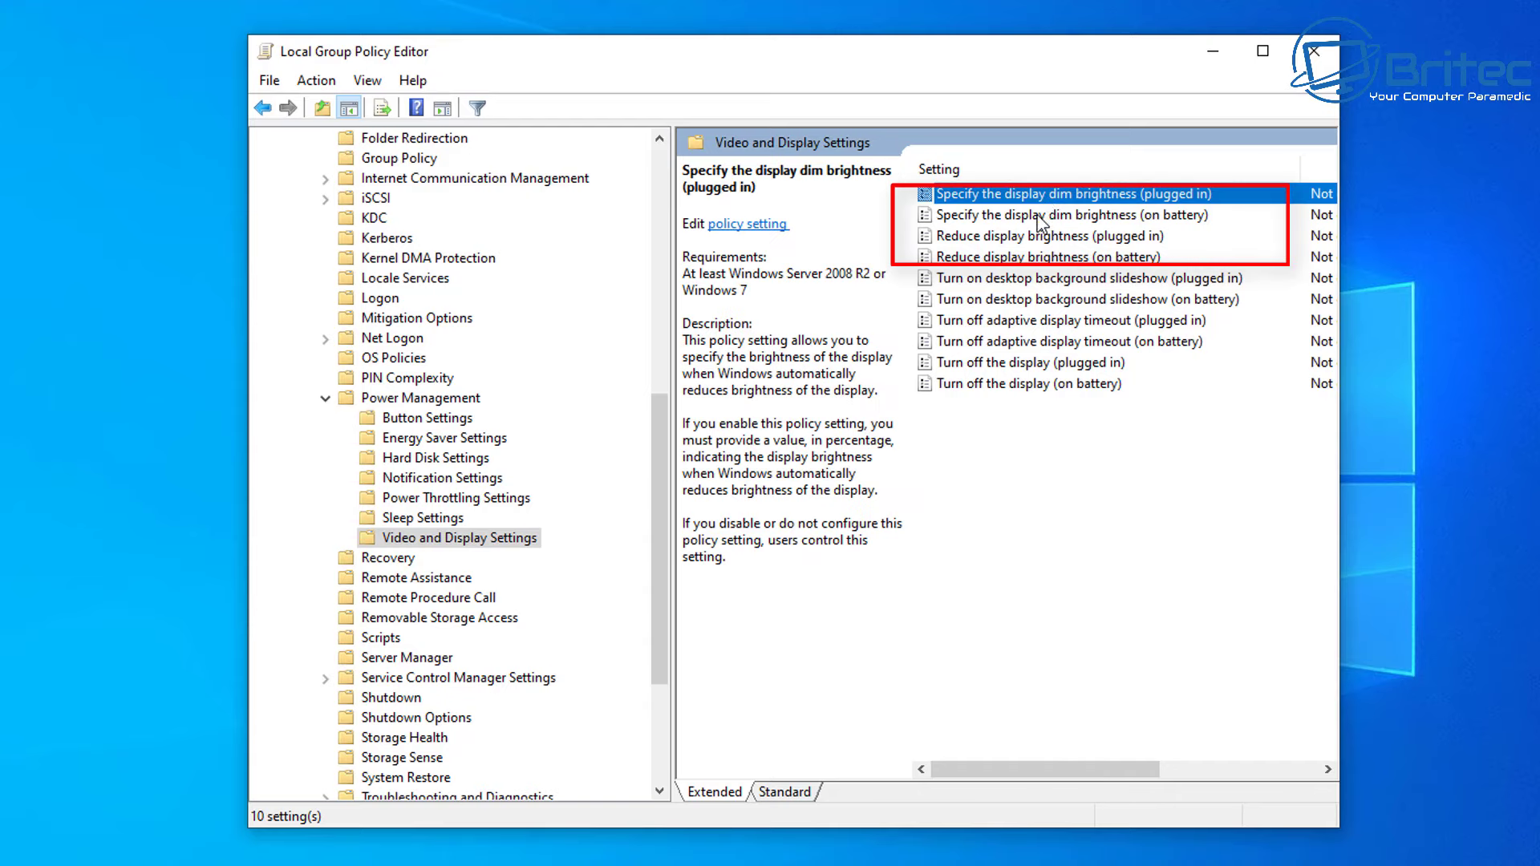
pyautogui.click(1038, 217)
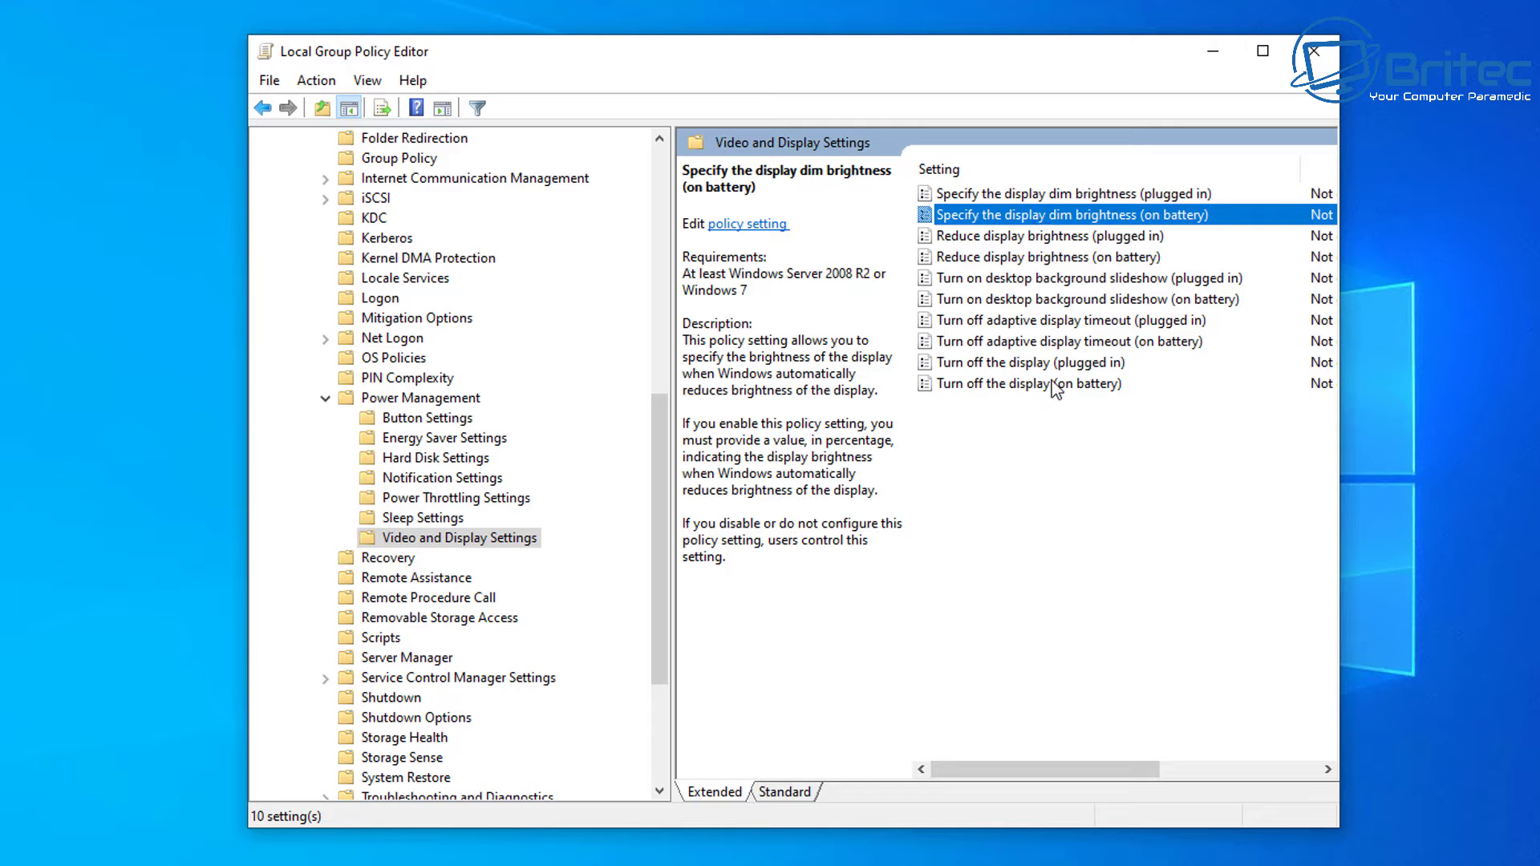
pyautogui.click(1057, 194)
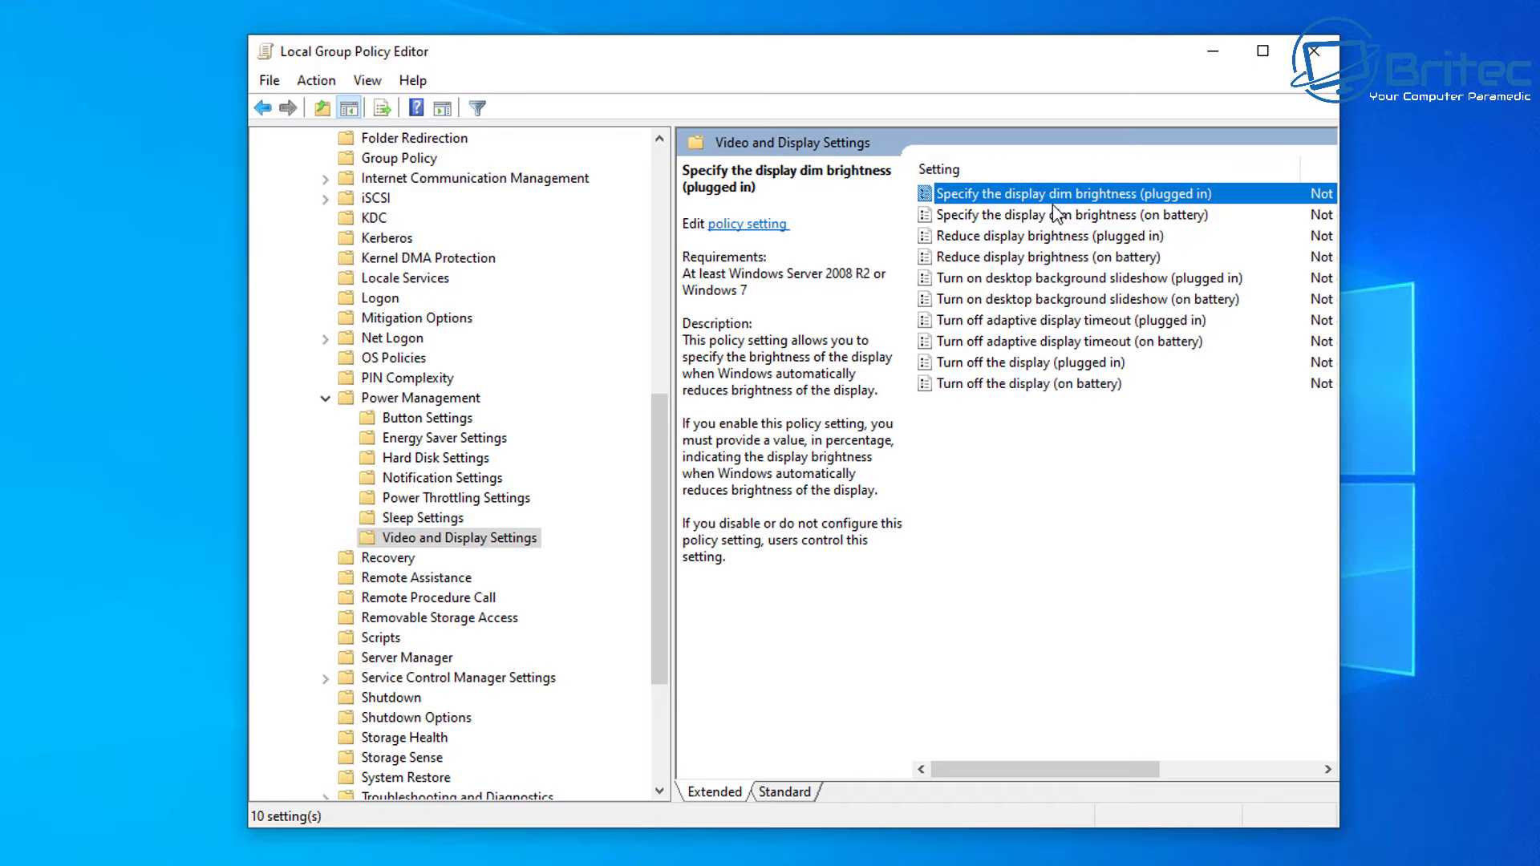
# - Open the on-battery dim brightness policy, try Enabled with value 1, then cancel without saving
pyautogui.doubleClick(1059, 215)
pyautogui.moveTo(361, 8); pyautogui.dragTo(1035, 66)
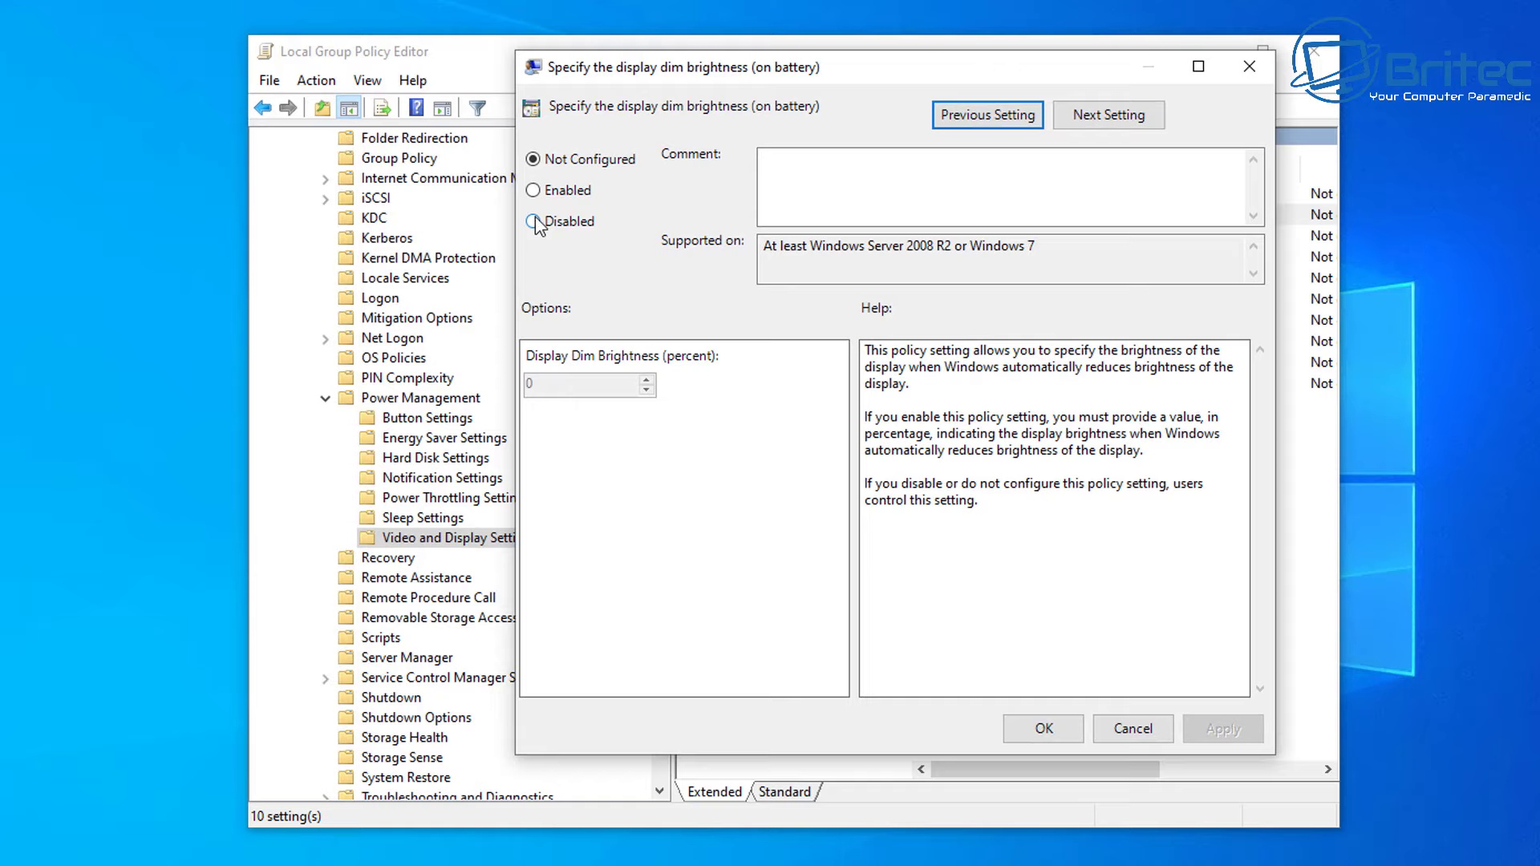
pyautogui.click(533, 191)
pyautogui.doubleClick(531, 385)
pyautogui.write('1')
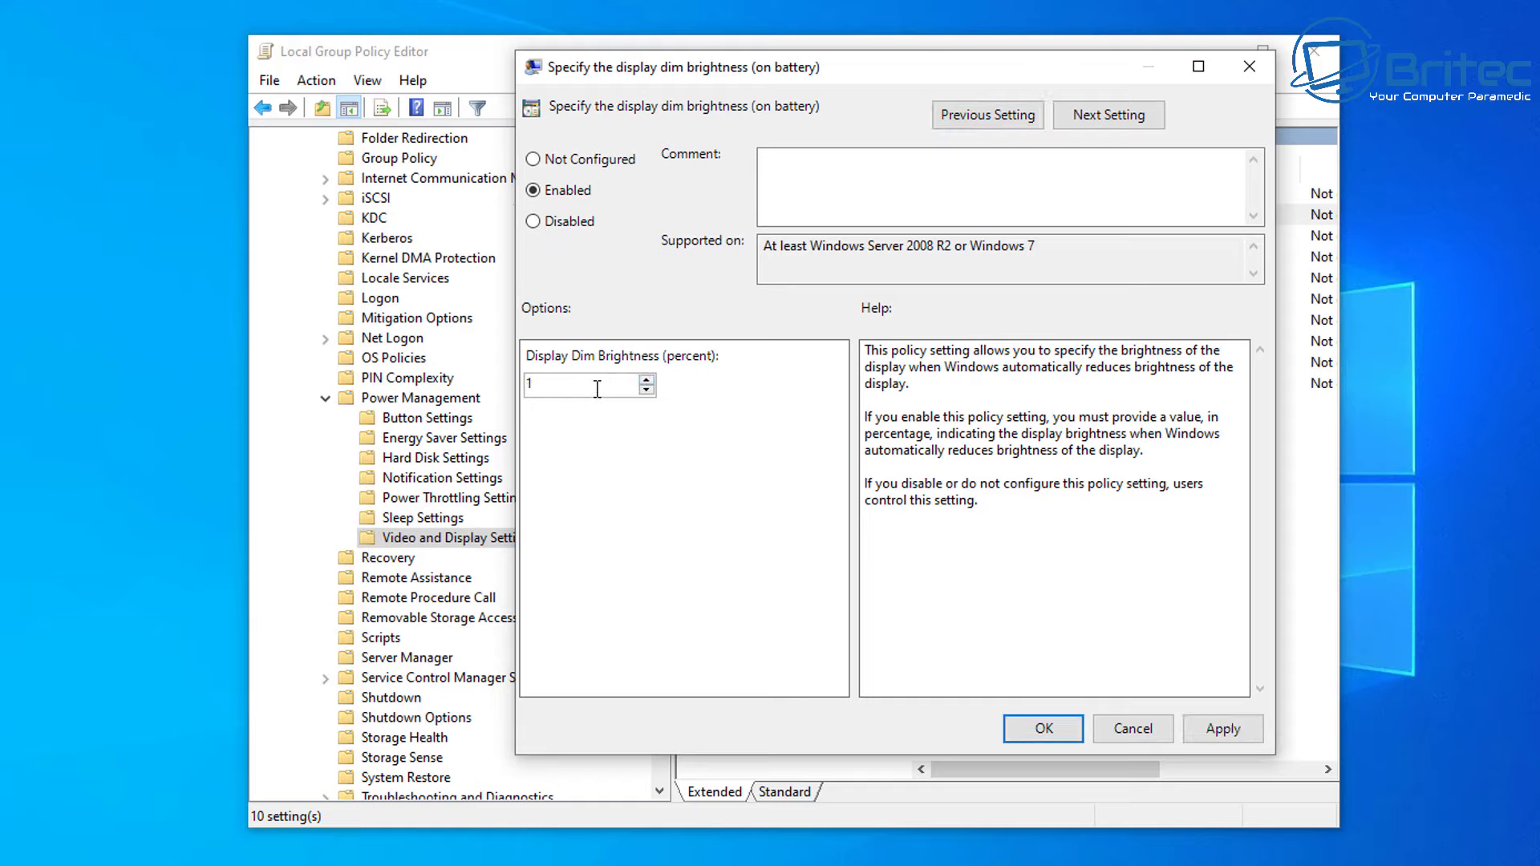
pyautogui.hotkey('ctrl', 'a')
pyautogui.press('super')
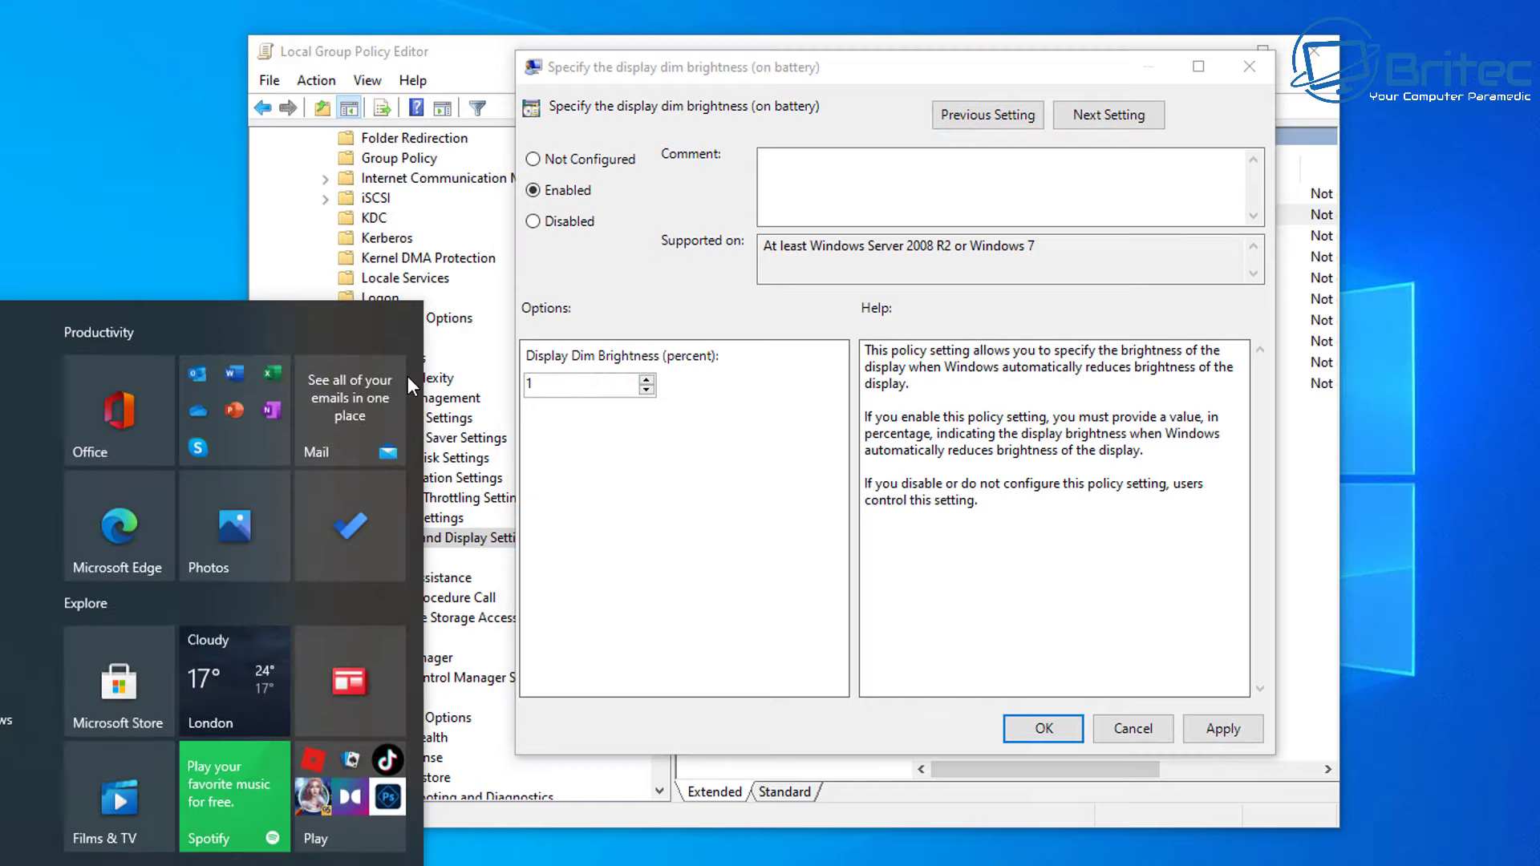
pyautogui.press('super')
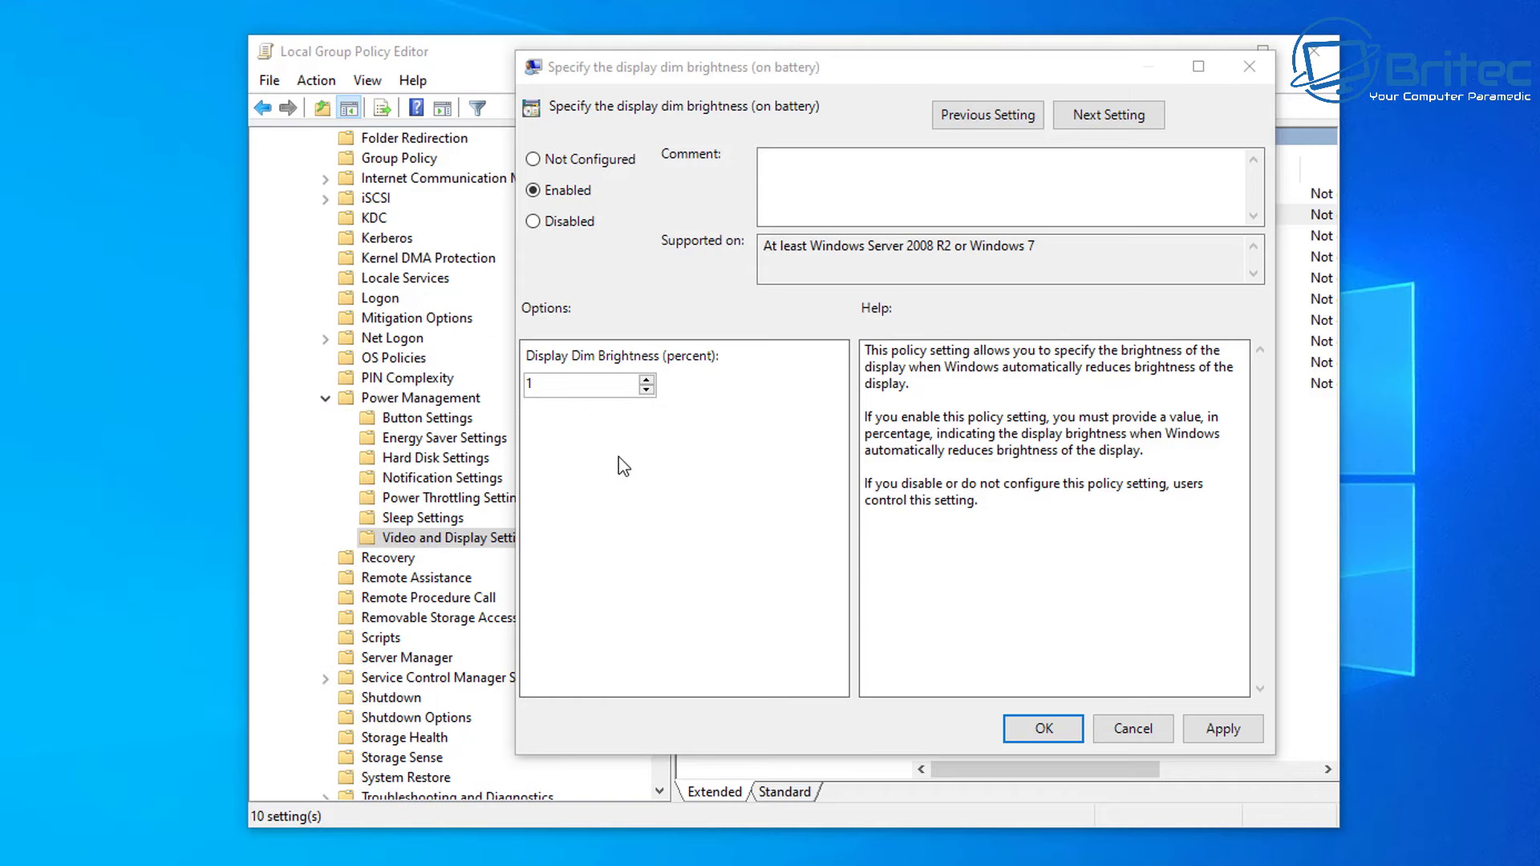
pyautogui.click(1133, 726)
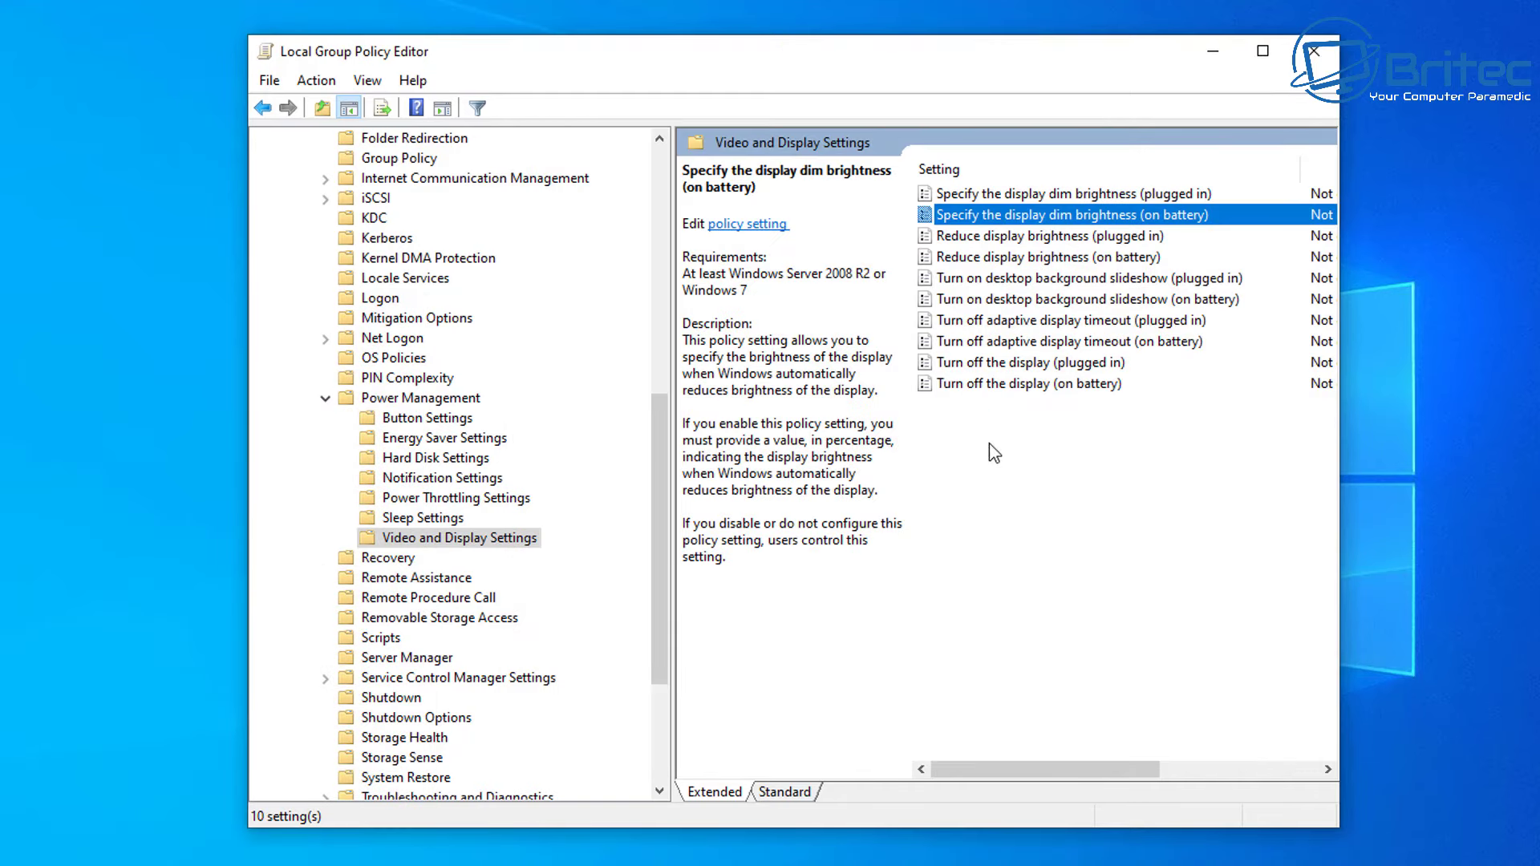
# - Enable 'Specify the display dim brightness (plugged in)' and enter 100 percent
pyautogui.click(1056, 194)
pyautogui.doubleClick(1069, 194)
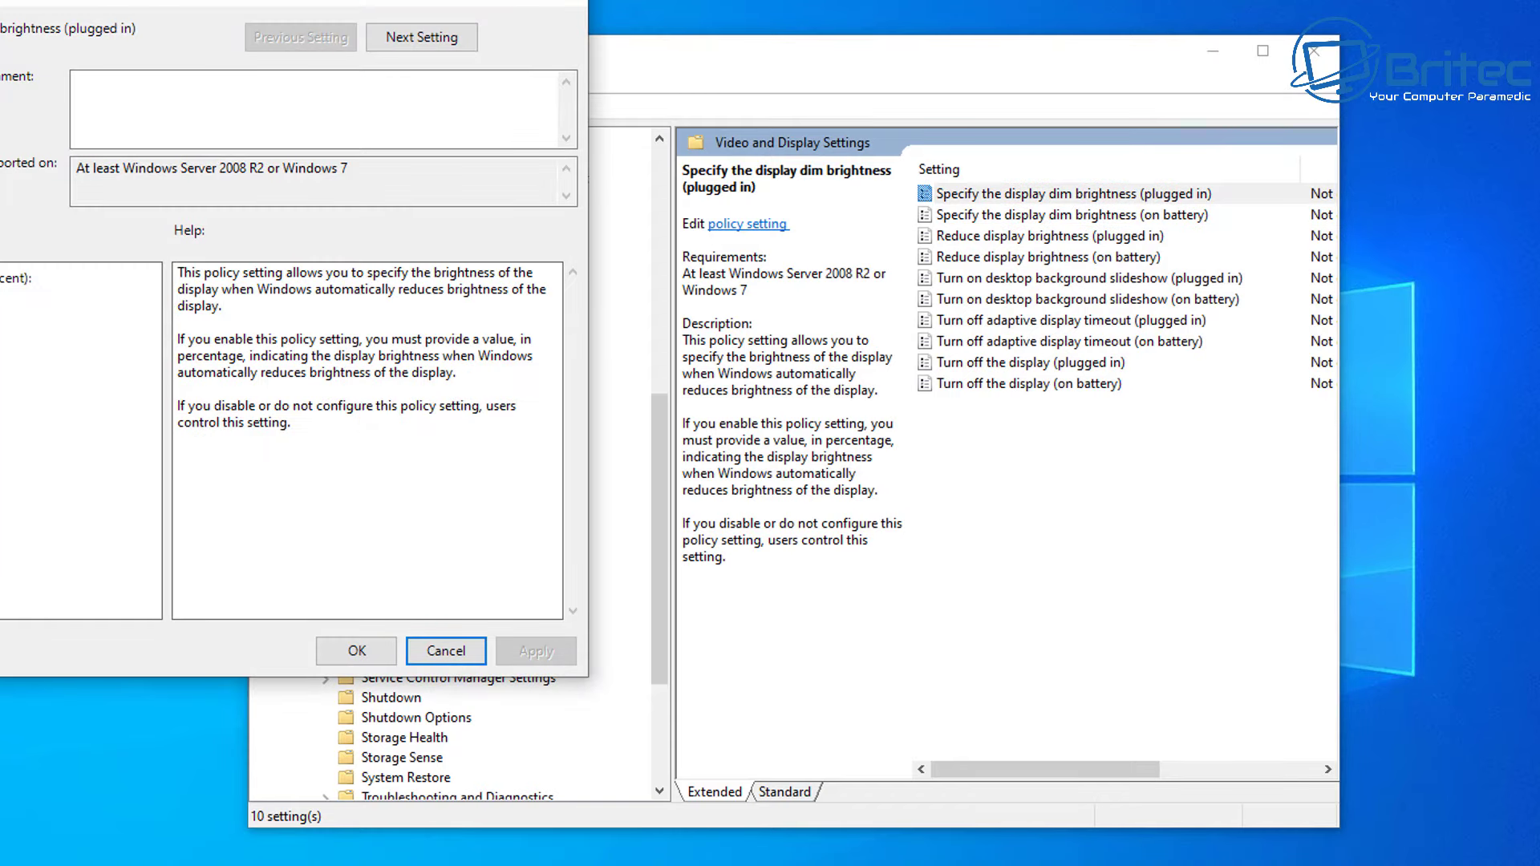
pyautogui.moveTo(324, 1); pyautogui.dragTo(964, 118)
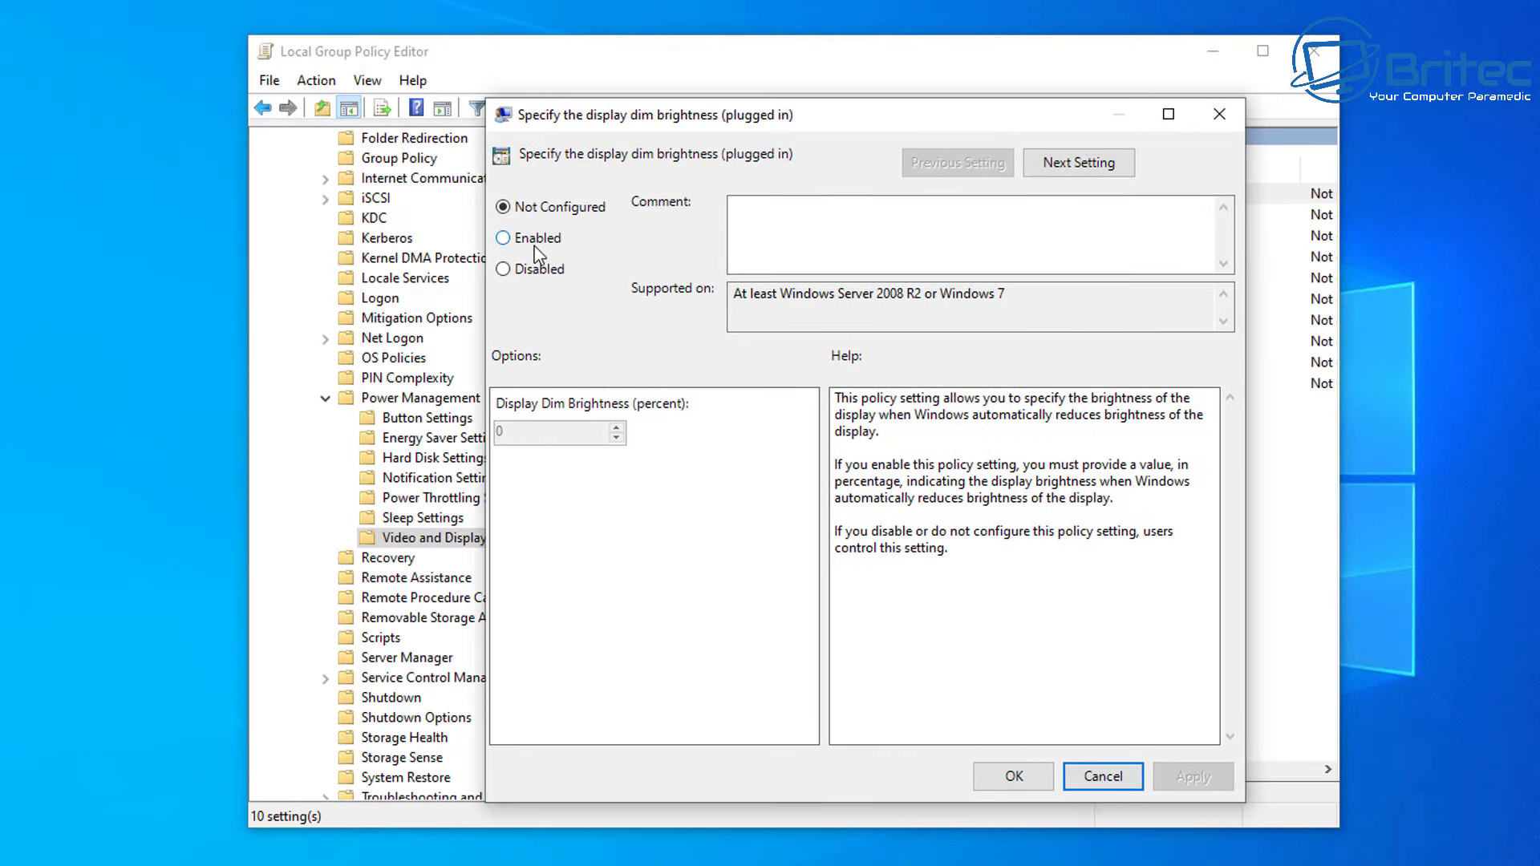
pyautogui.click(536, 245)
pyautogui.doubleClick(546, 439)
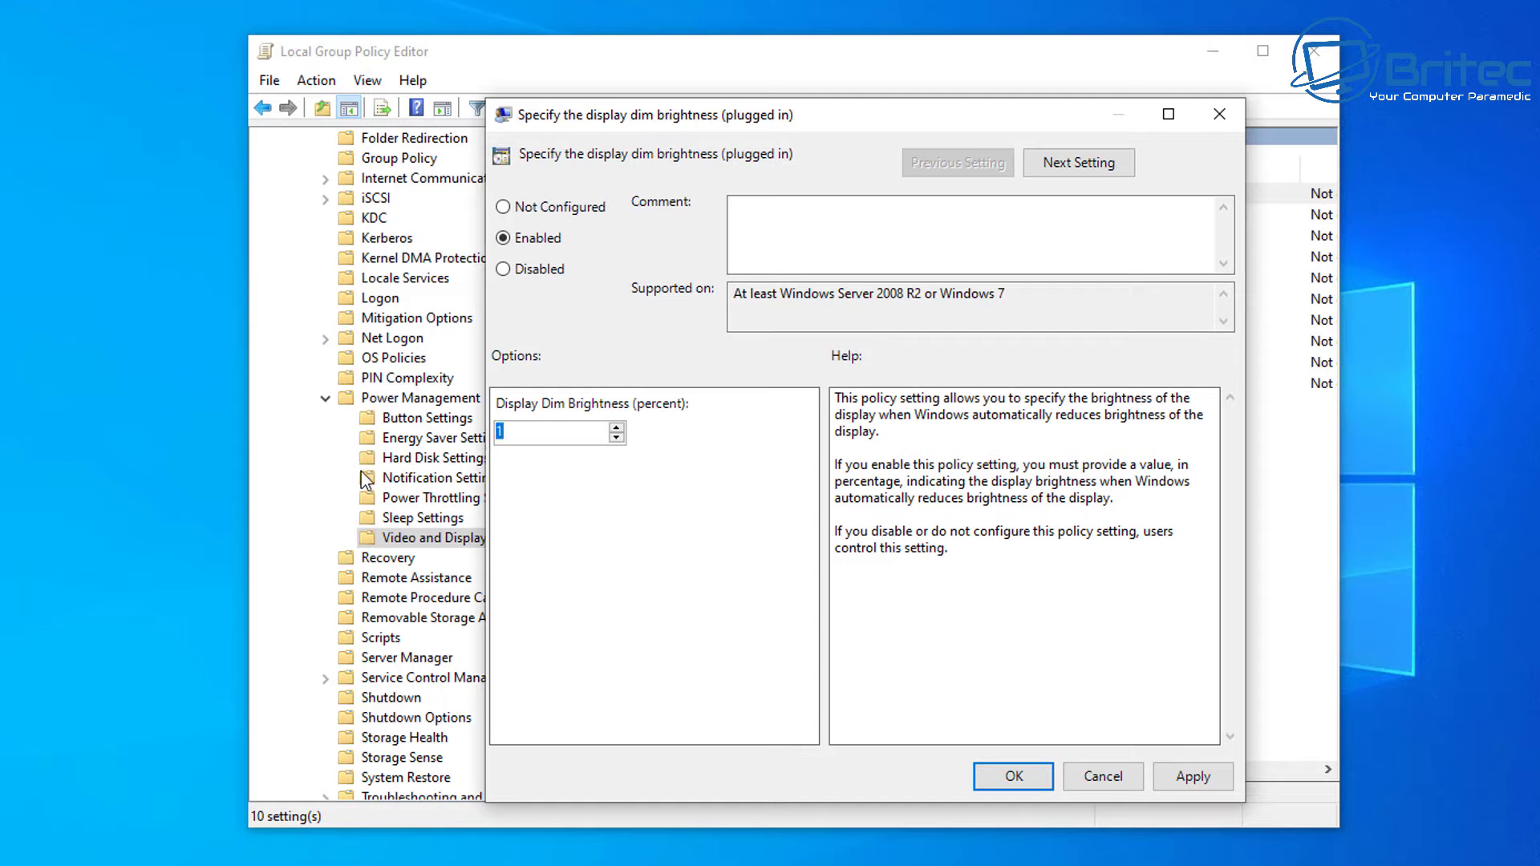
pyautogui.write('100')
# - Close the plugged-in policy, then set on-battery dim brightness to Enabled at 0 percent
pyautogui.click(1103, 776)
pyautogui.doubleClick(1071, 215)
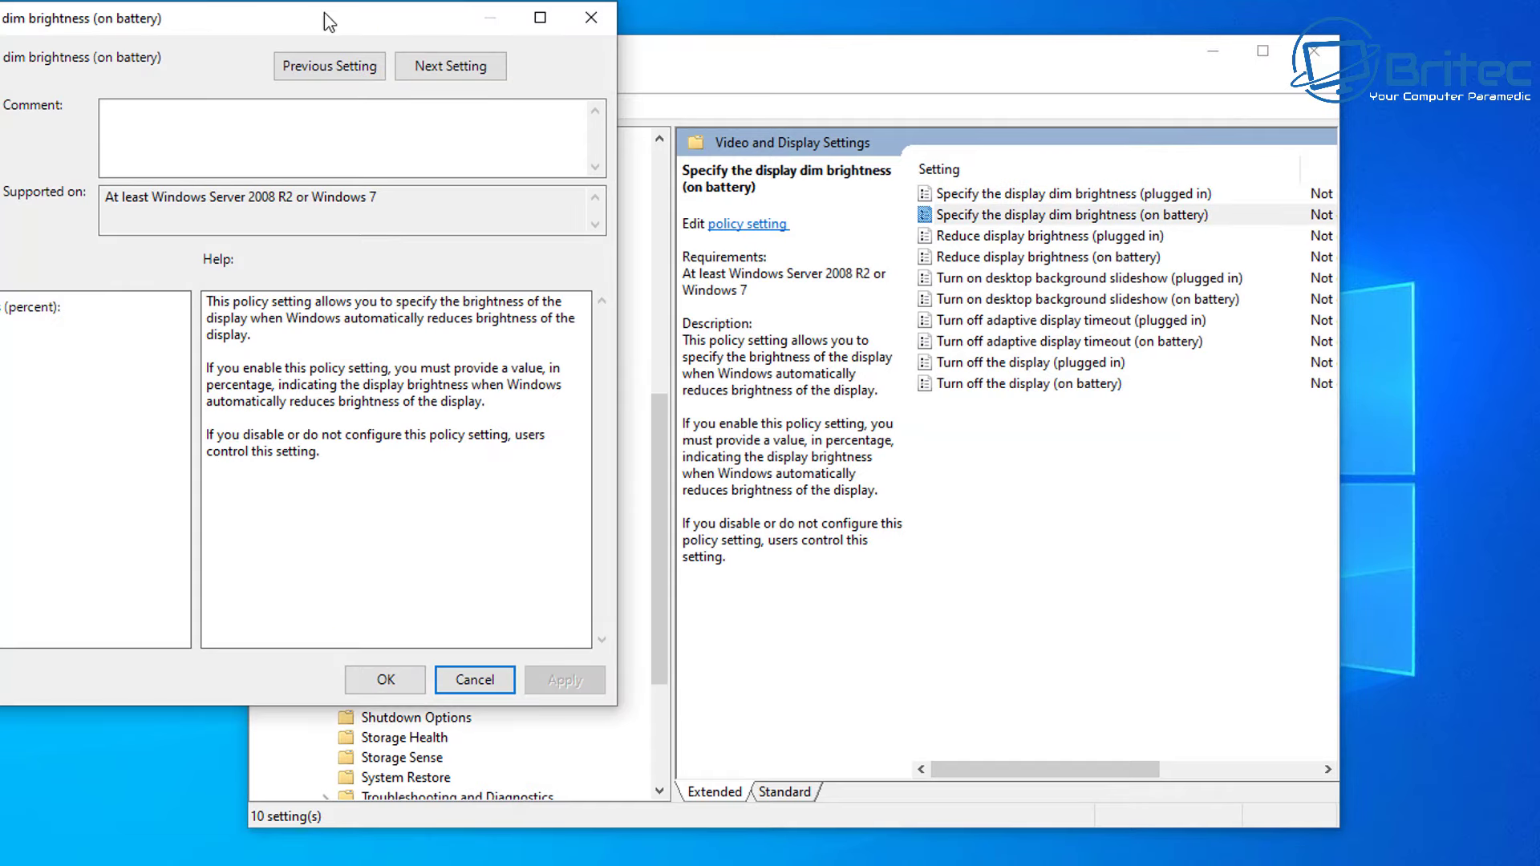
pyautogui.moveTo(324, 12); pyautogui.dragTo(888, 100)
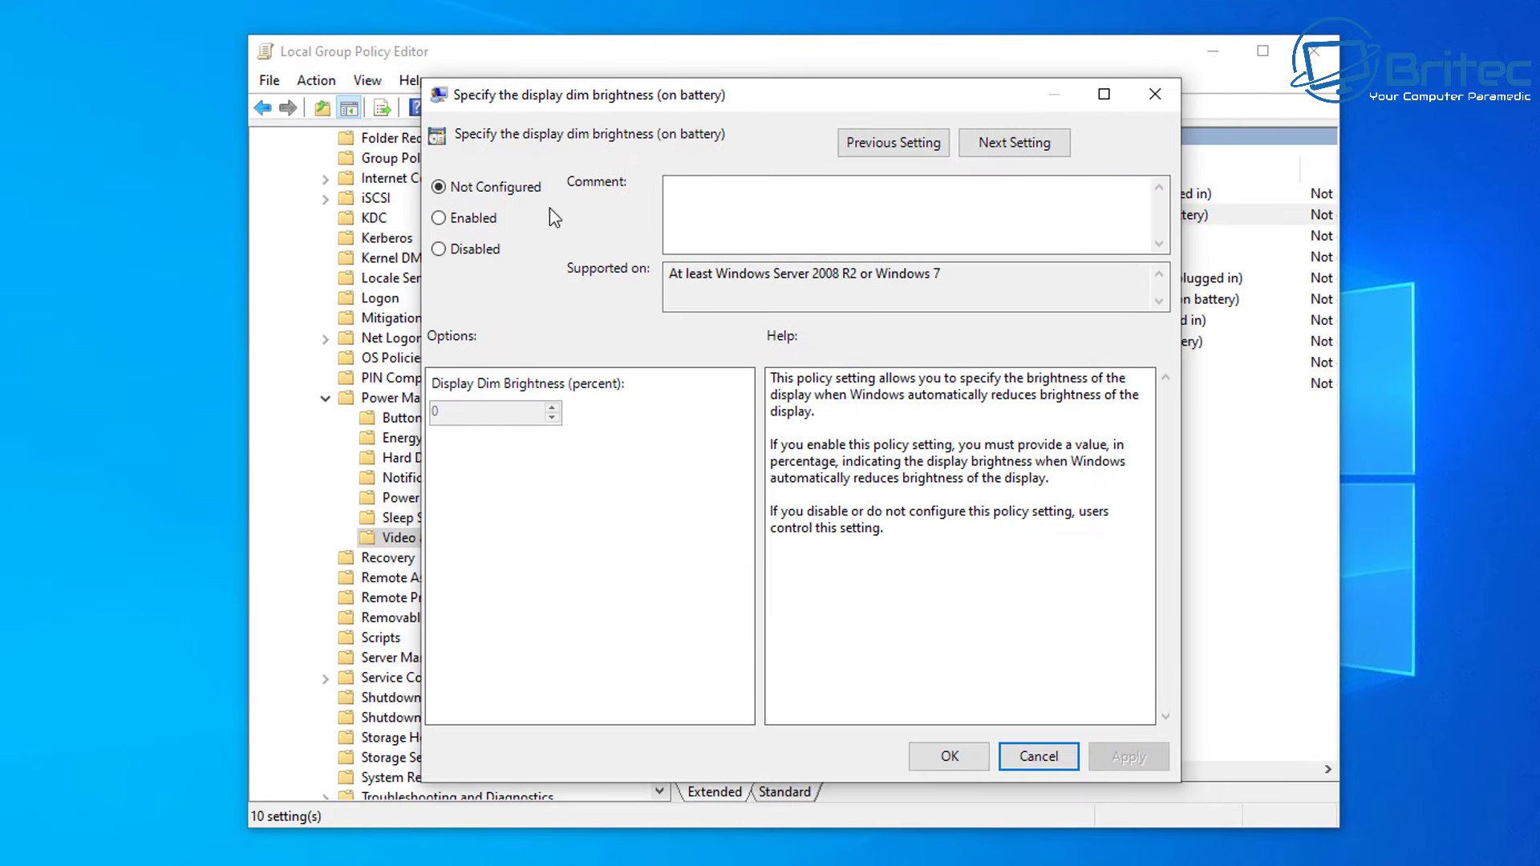
pyautogui.click(438, 218)
pyautogui.moveTo(472, 413); pyautogui.dragTo(433, 413)
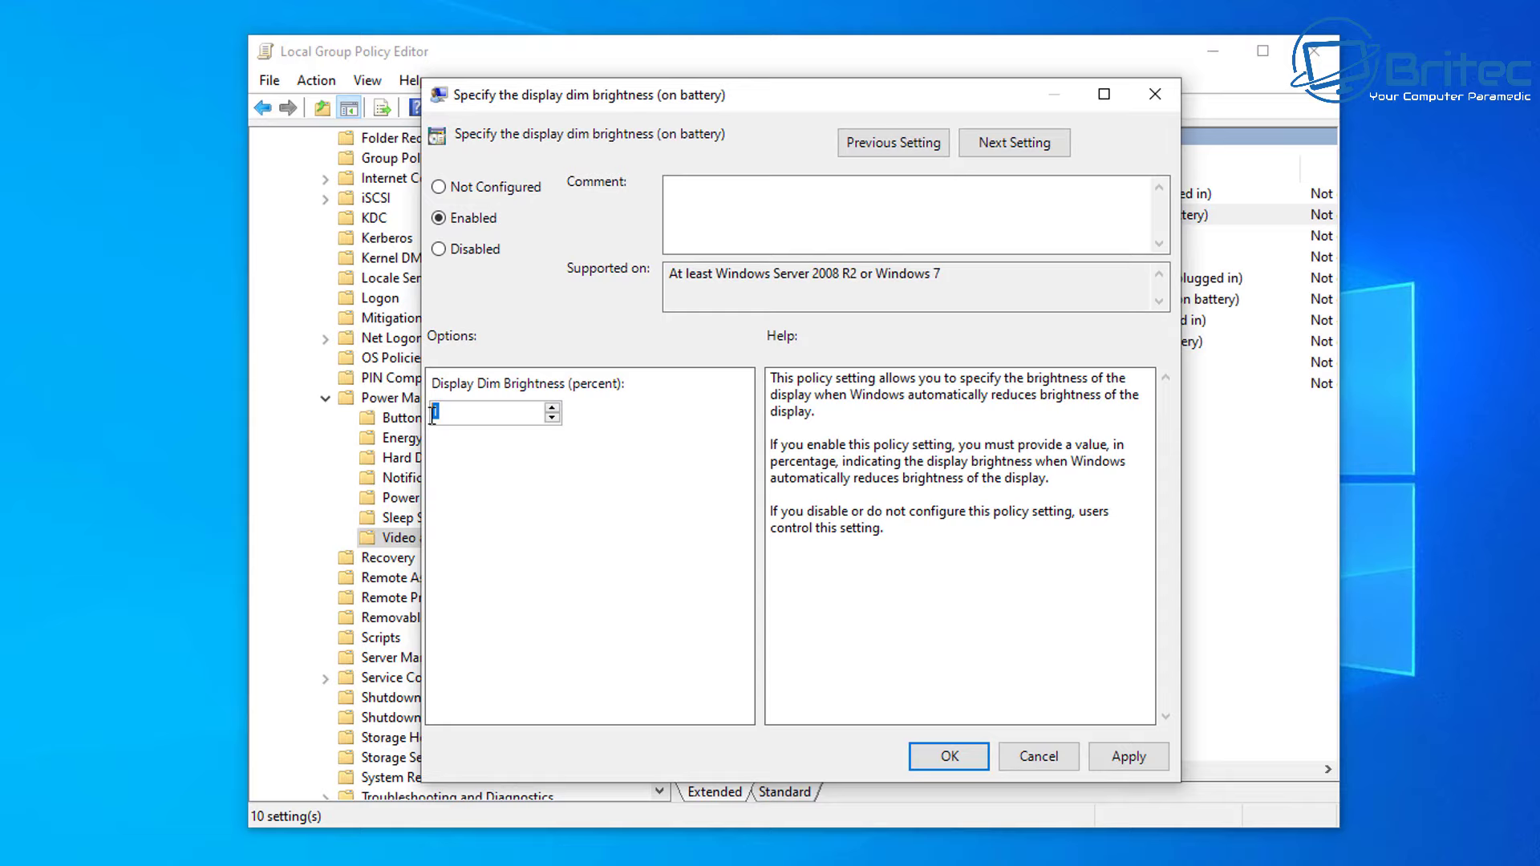
pyautogui.write('100')
pyautogui.doubleClick(445, 411)
pyautogui.write('0')
pyautogui.click(435, 412)
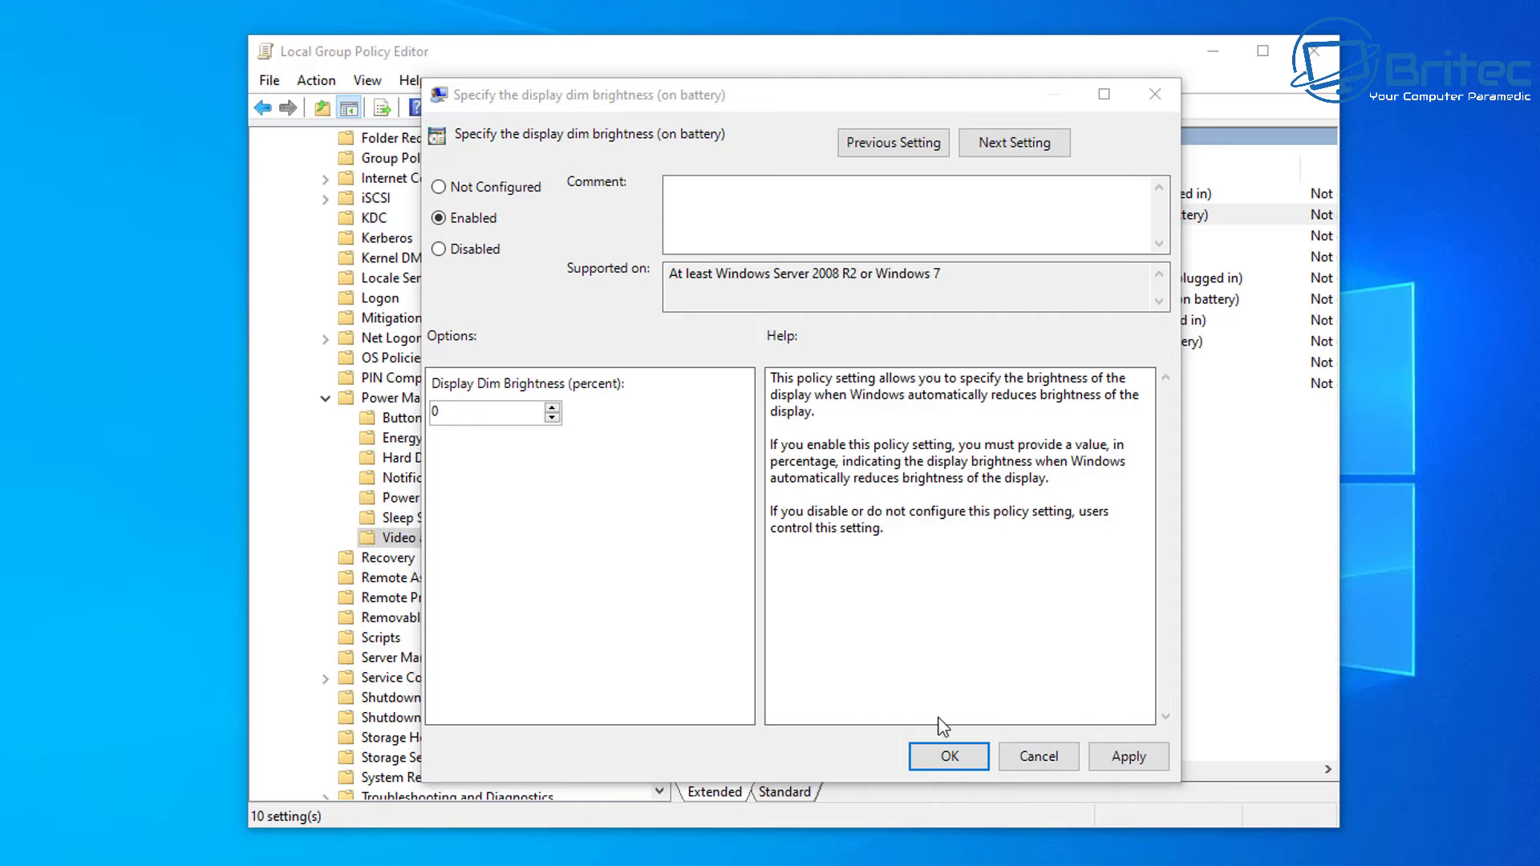
pyautogui.click(1033, 760)
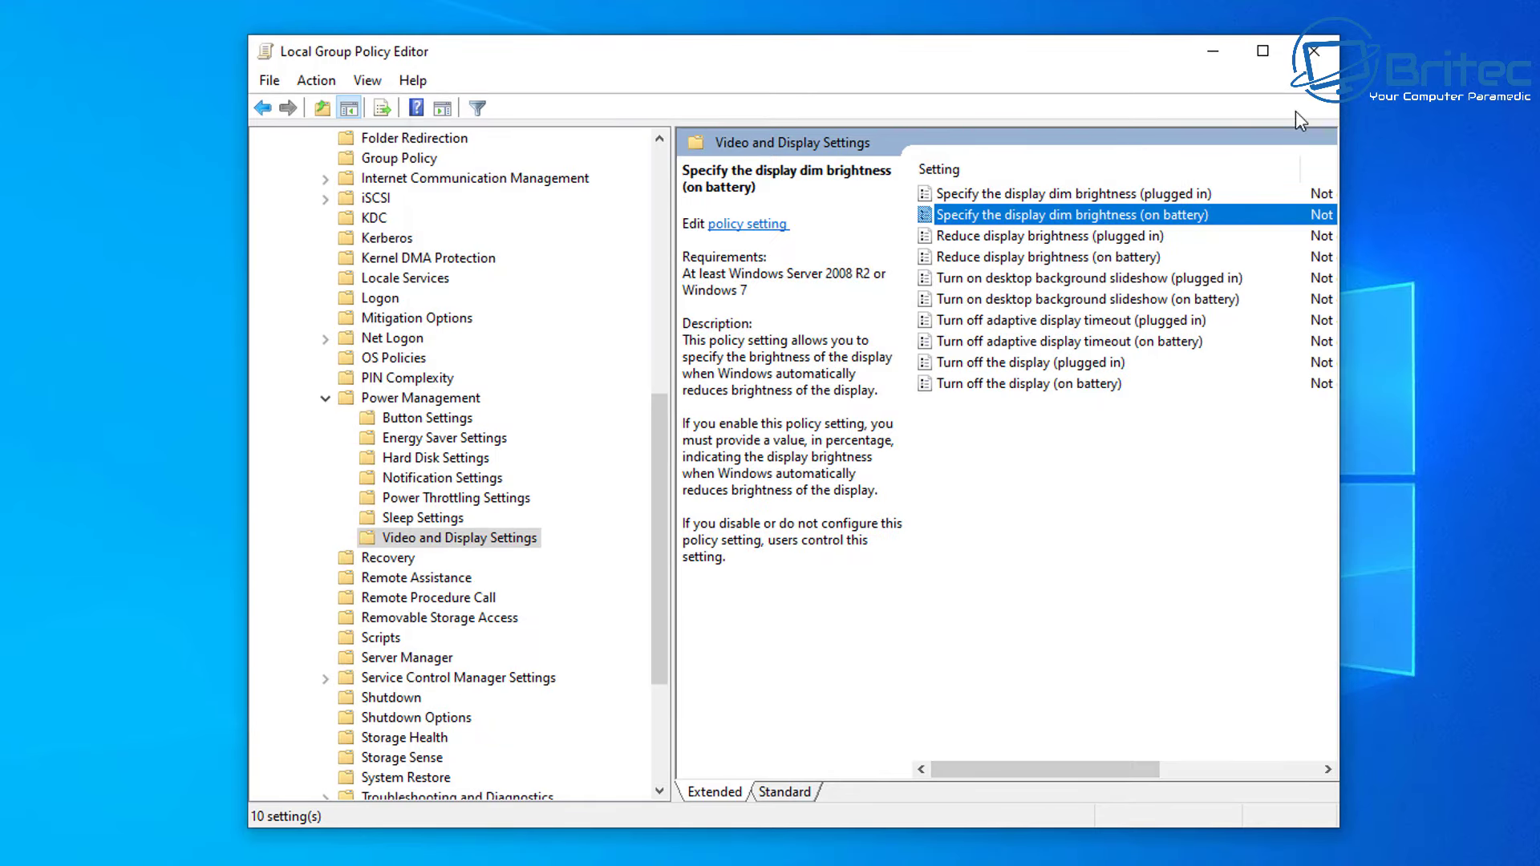
# - Close the Local Group Policy Editor
pyautogui.click(1311, 47)
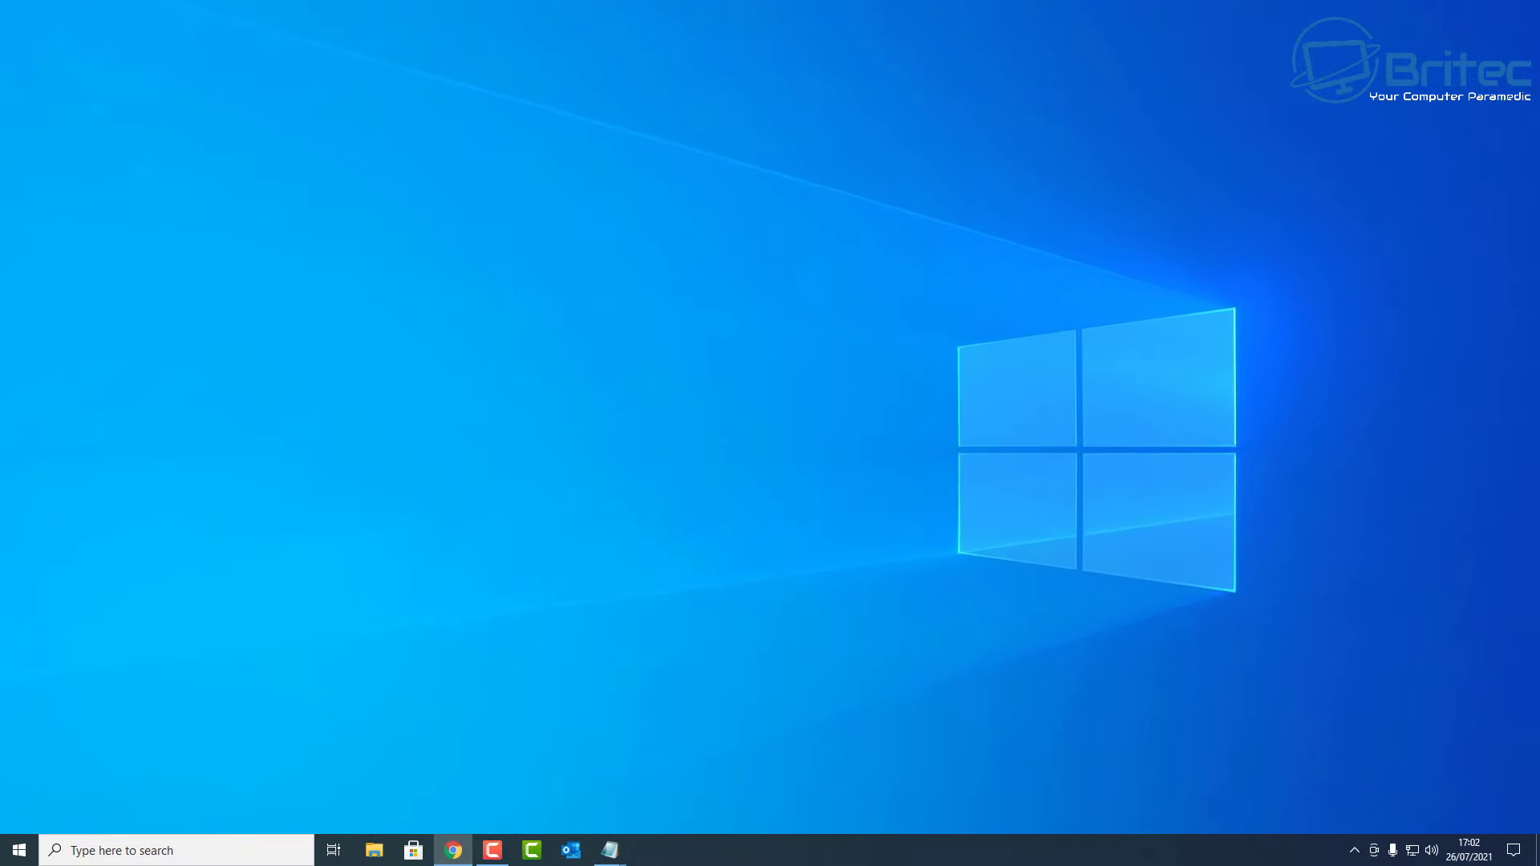
pyautogui.rightClick(27, 857)
pyautogui.click(120, 829)
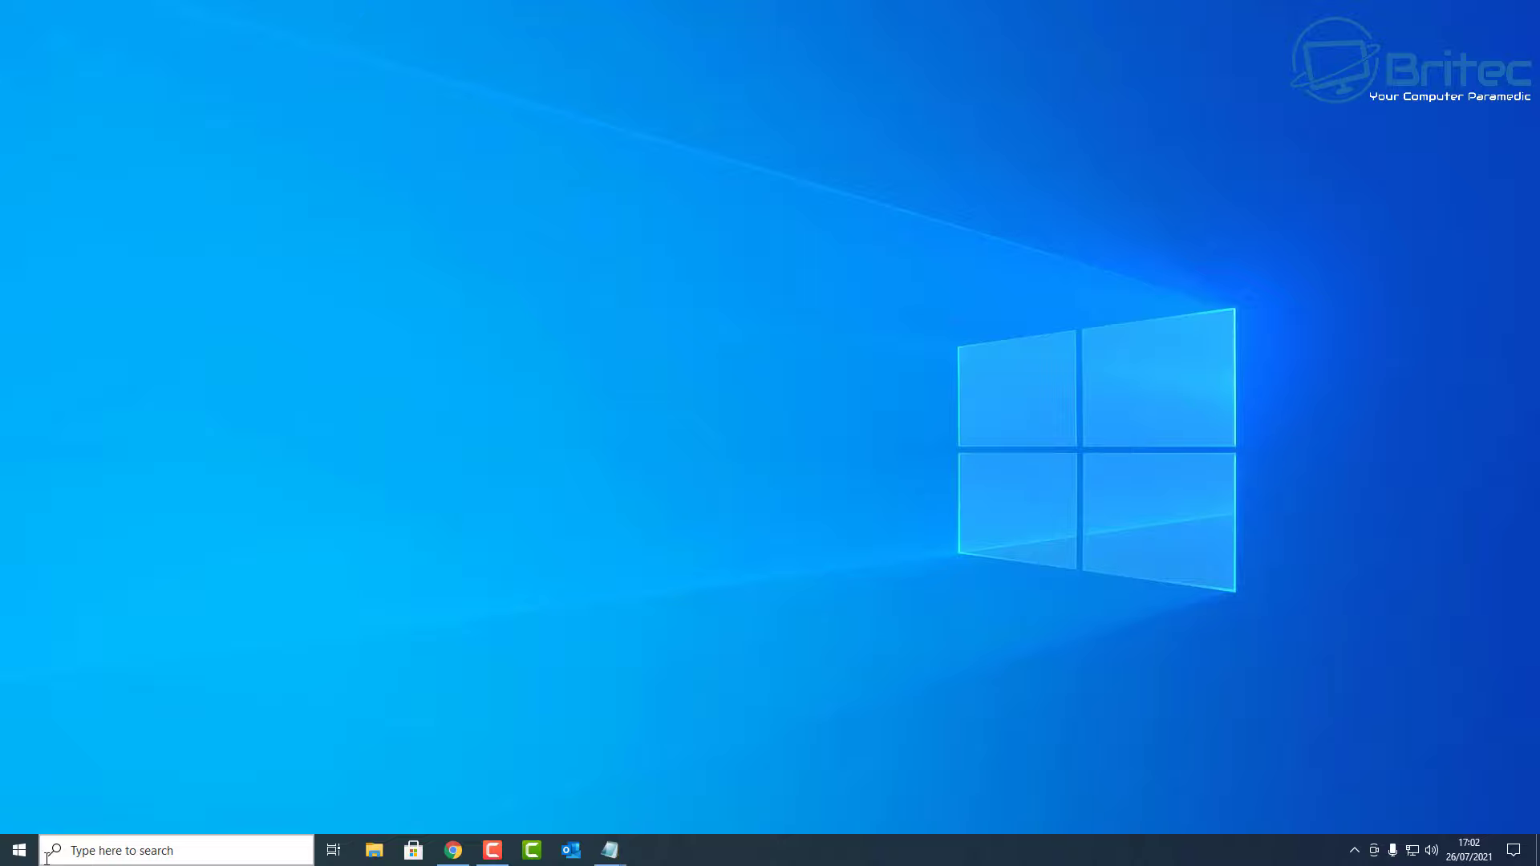
# - Run gpupdate /force in an administrator Command Prompt, then close the window
pyautogui.click(228, 854)
pyautogui.write('cmd')
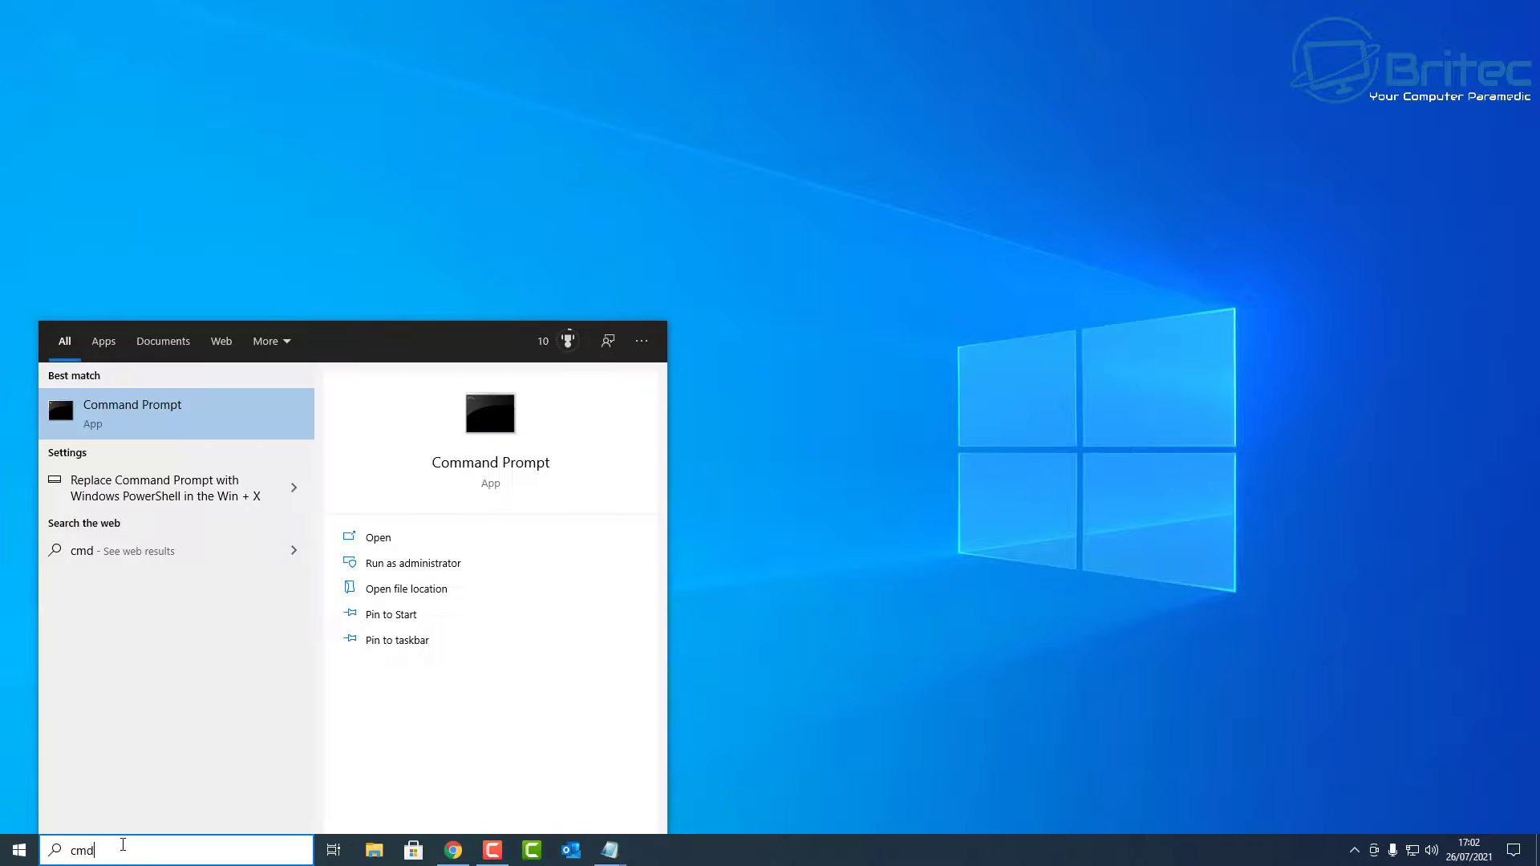
pyautogui.click(440, 565)
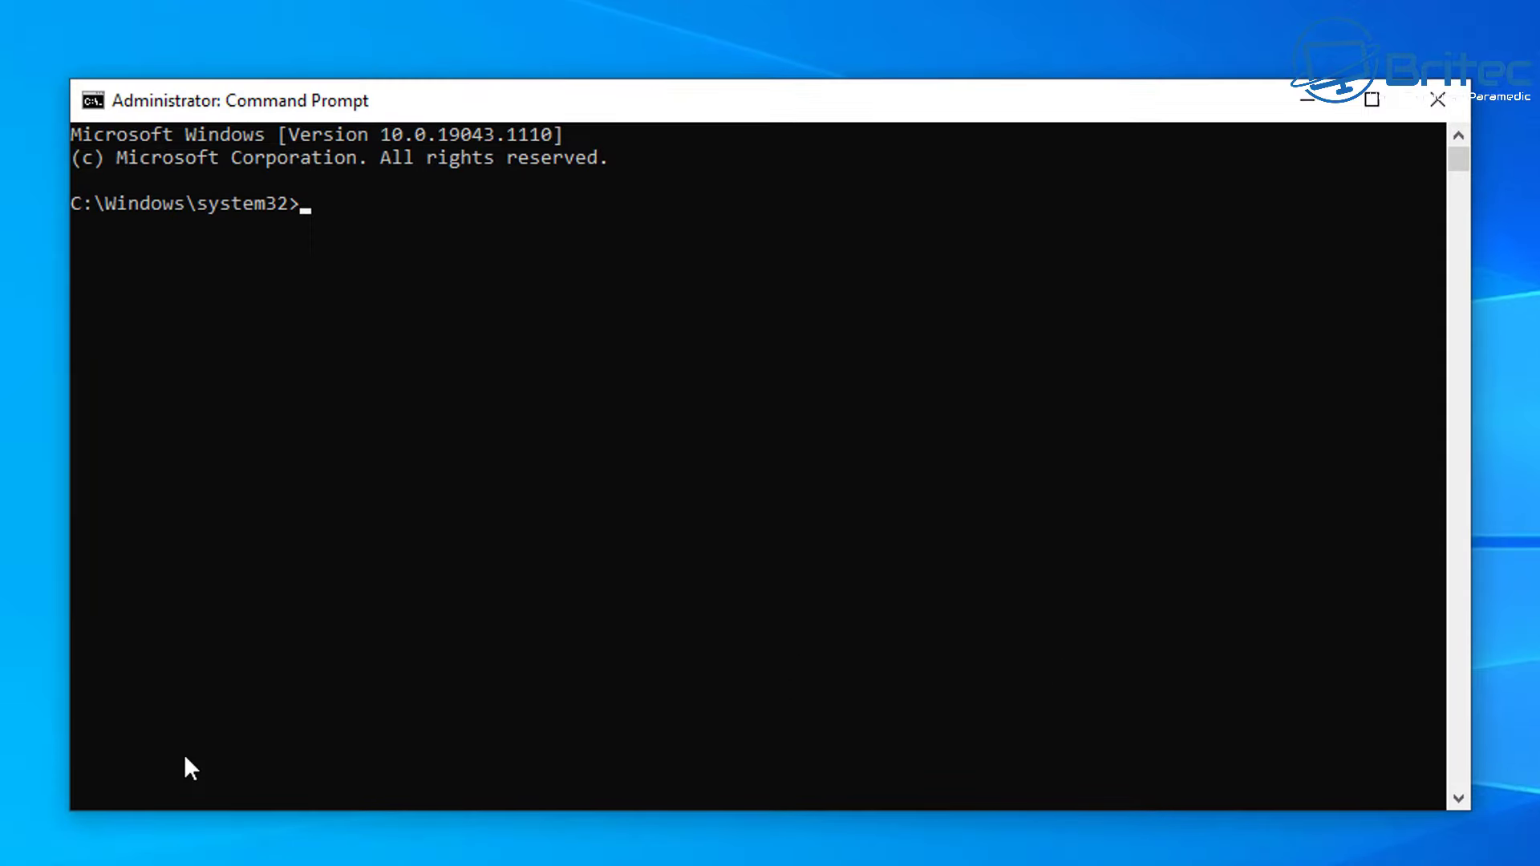
pyautogui.write('gpupdate /force')
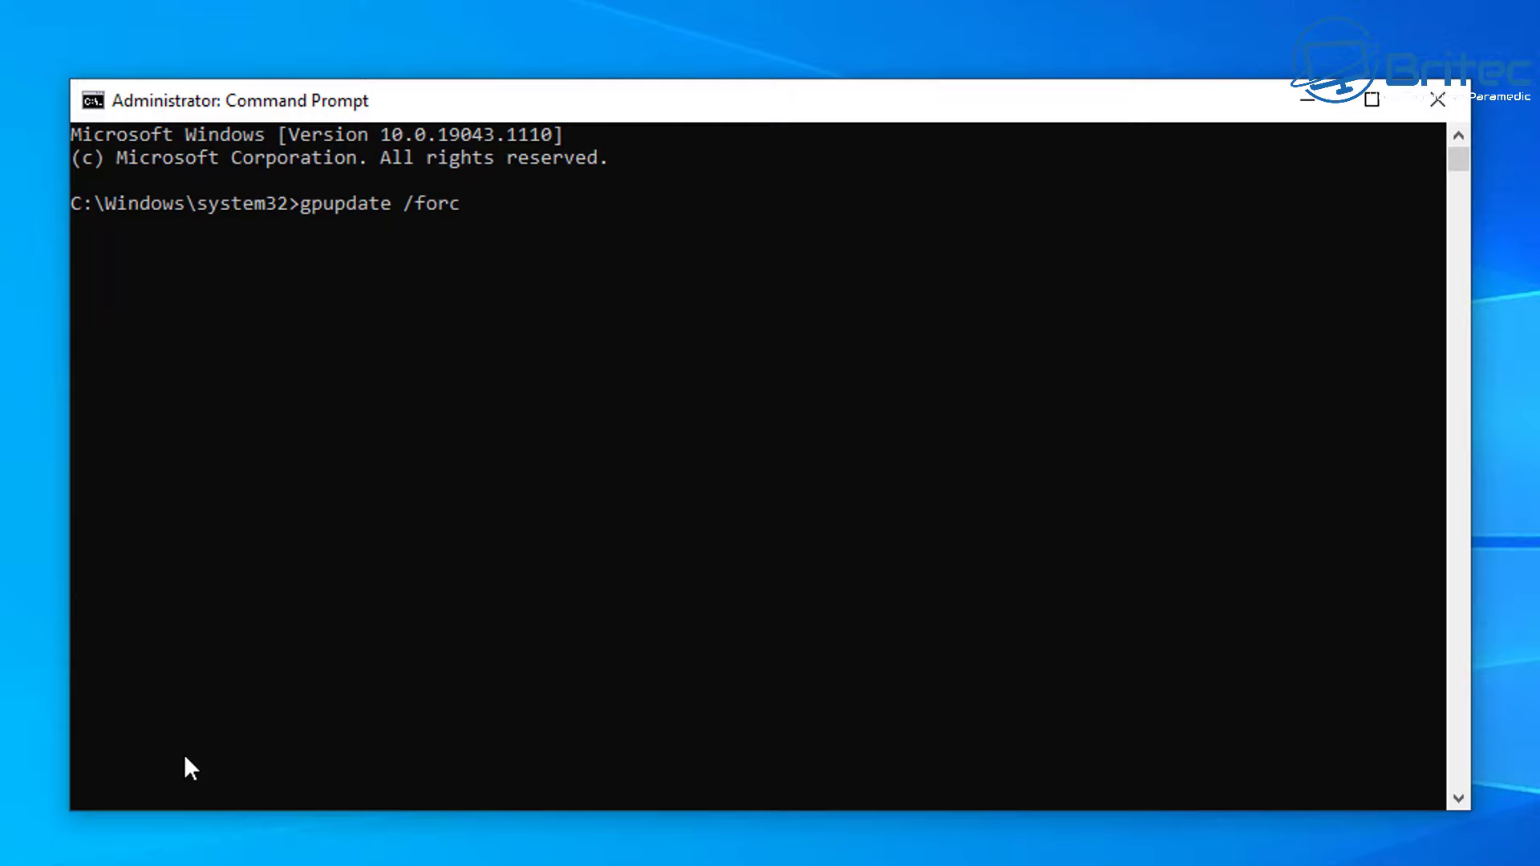
pyautogui.press('Return')
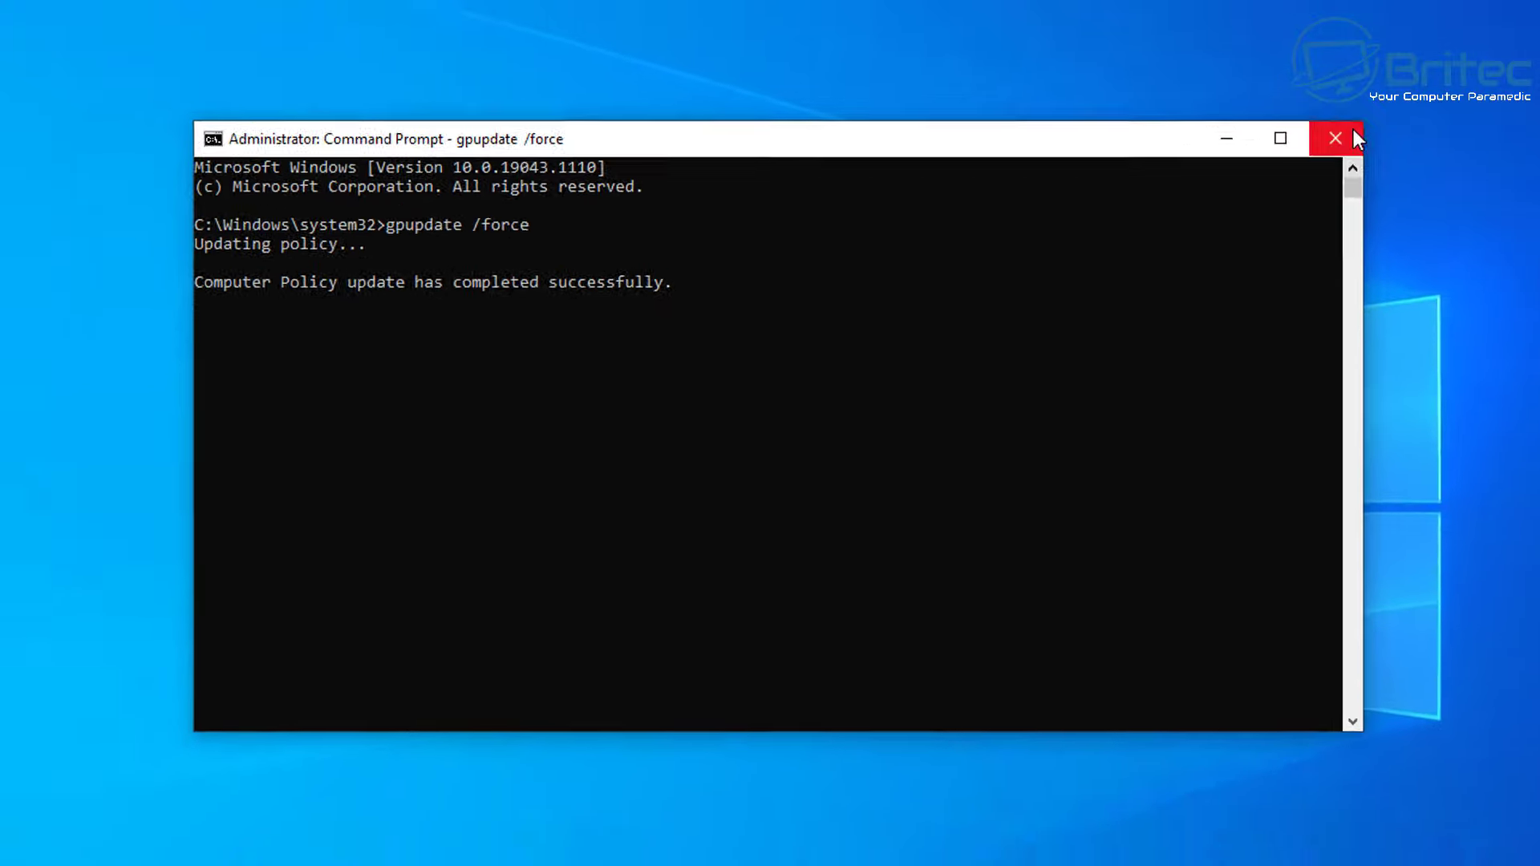
pyautogui.click(1352, 138)
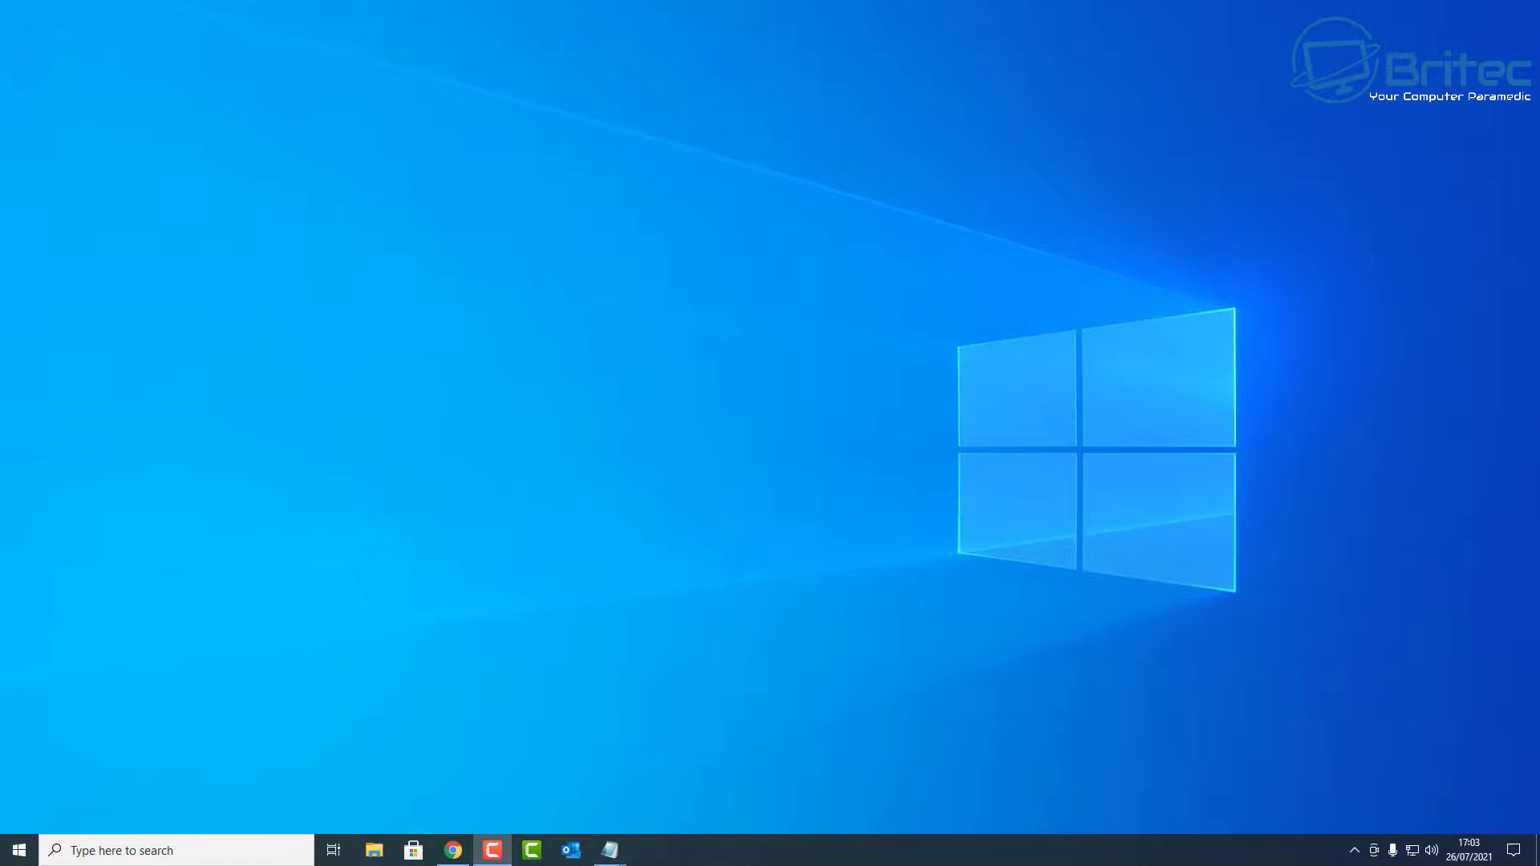
pyautogui.click(135, 855)
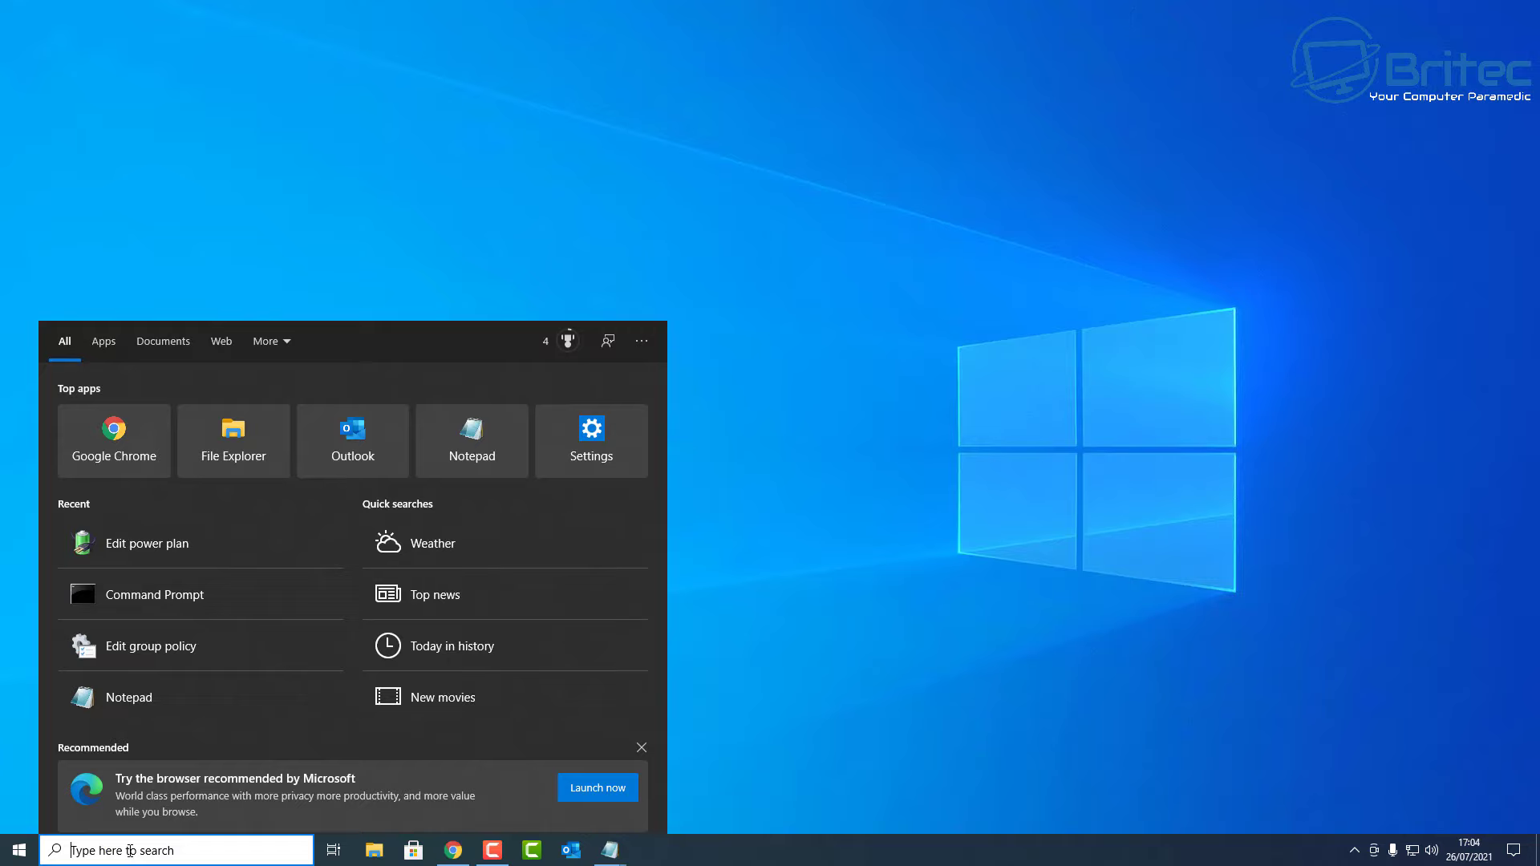
pyautogui.write('power')
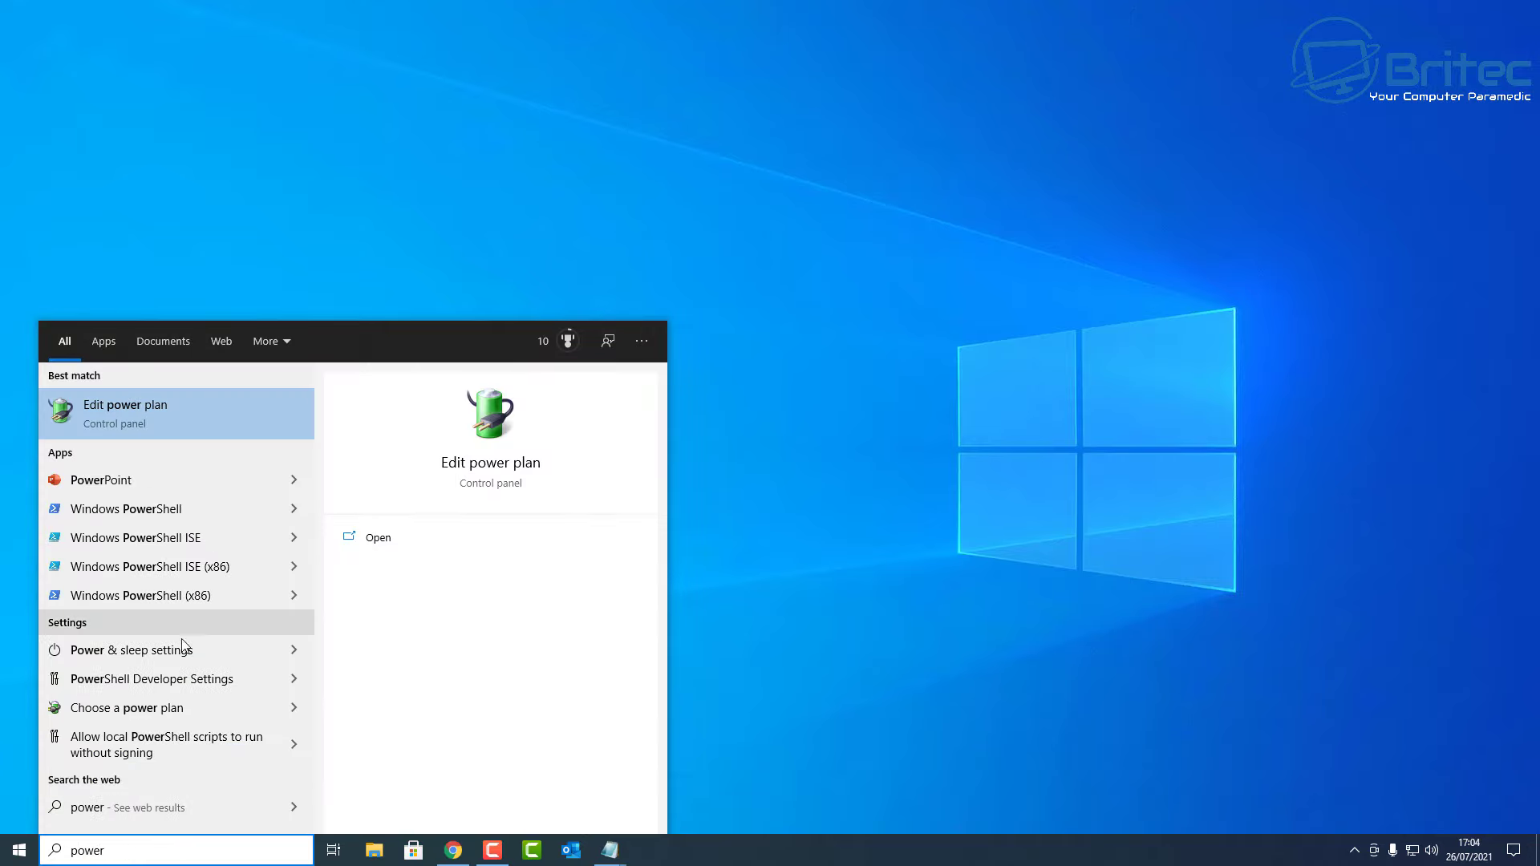
pyautogui.click(143, 717)
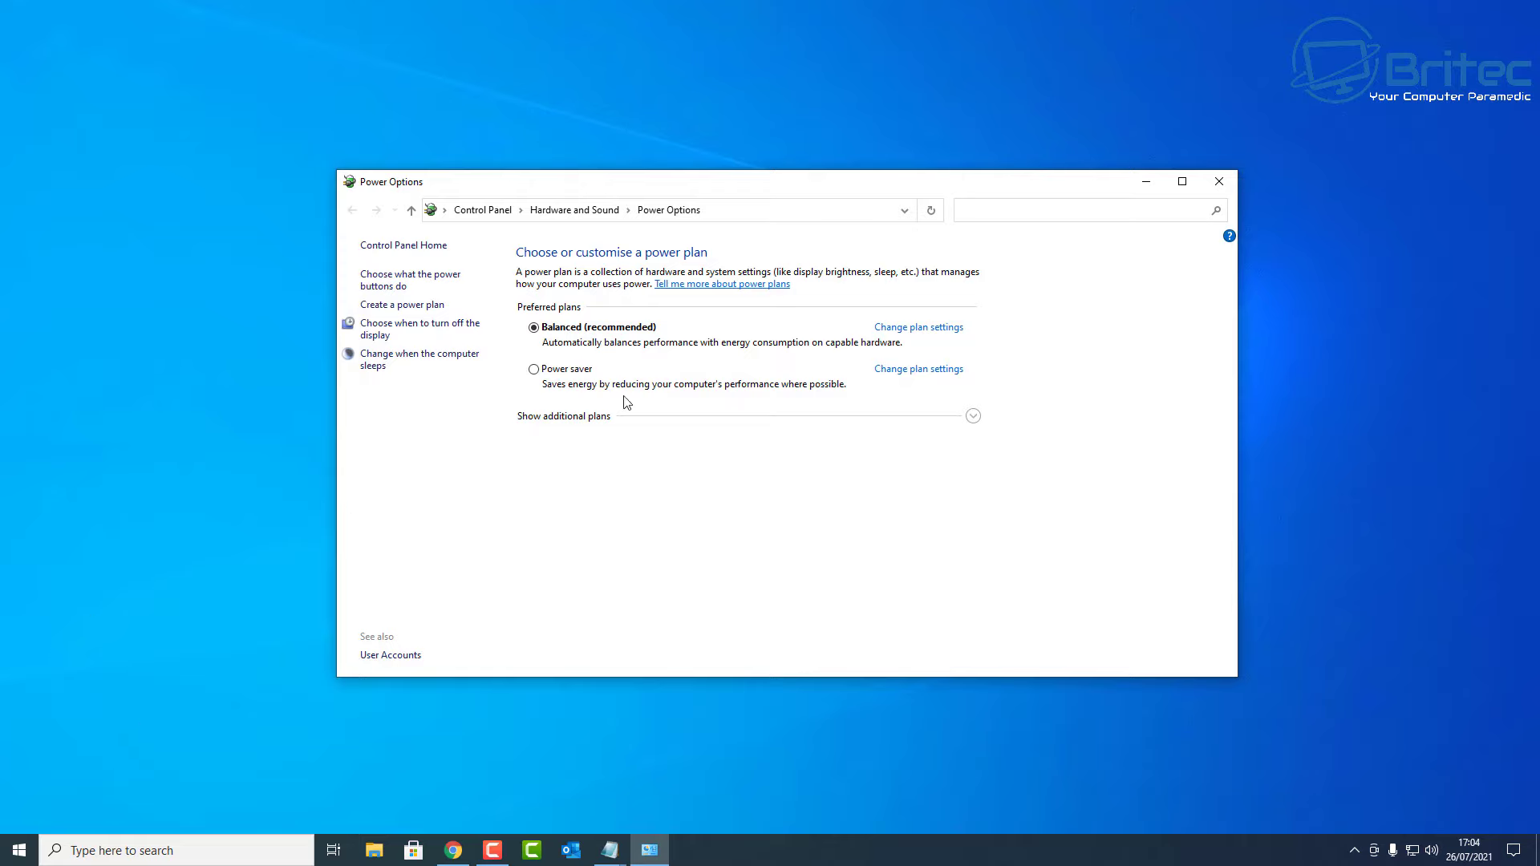
pyautogui.click(568, 419)
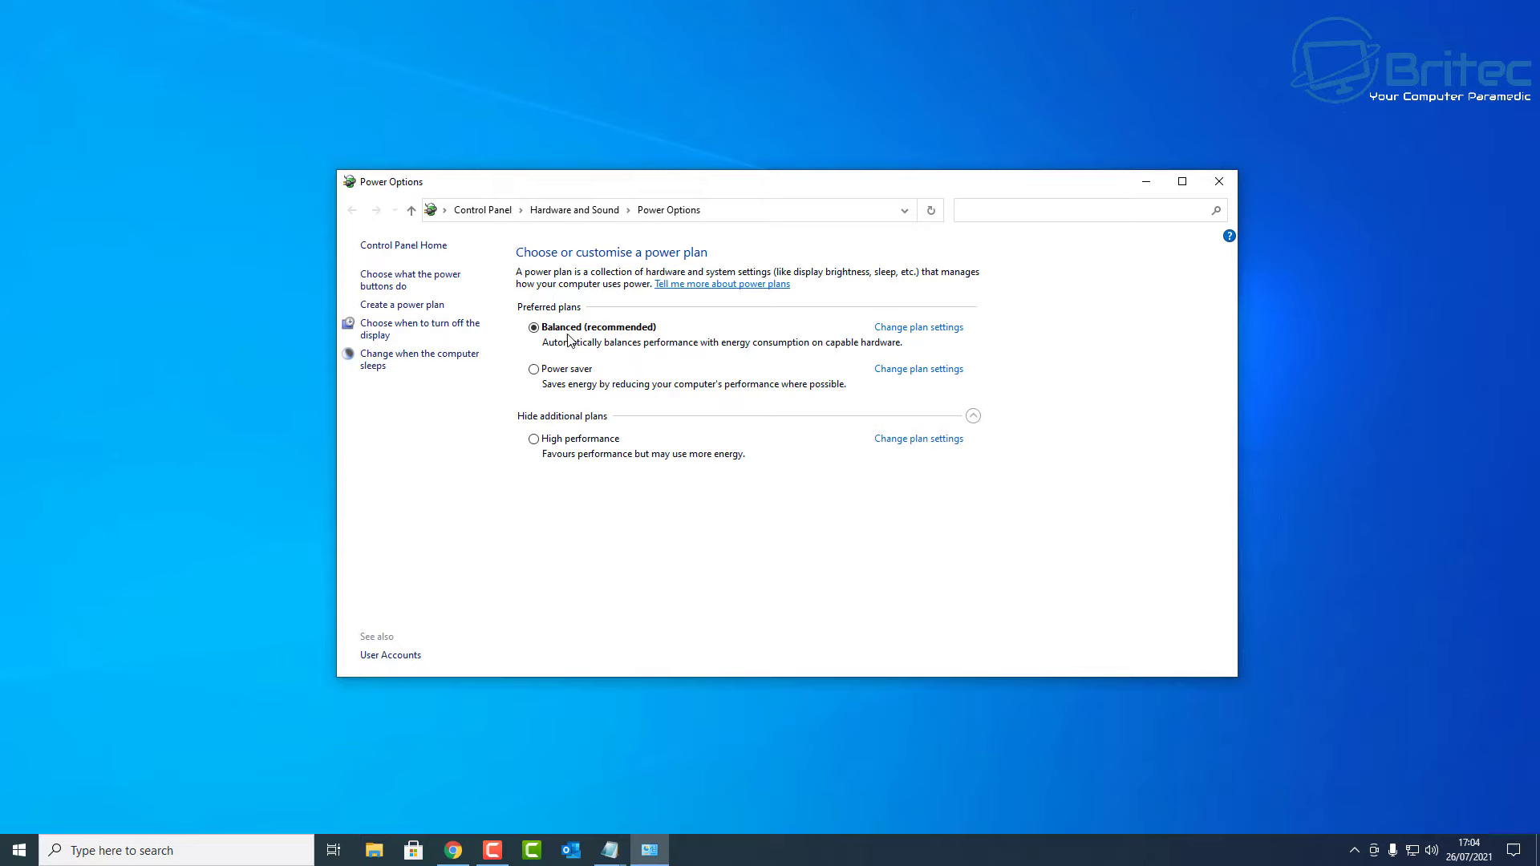